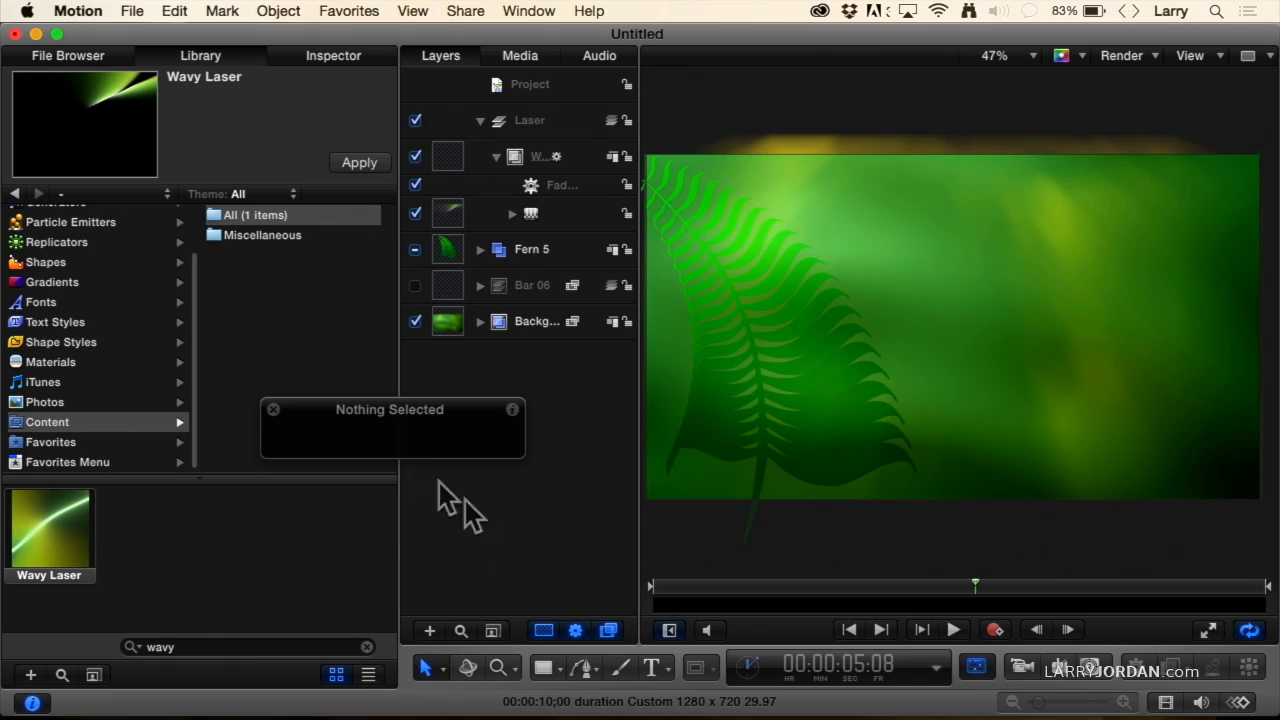
Dismiss the Nothing Selected HUD and view the Text and 3D Text choices without picking one
left_click(273, 409)
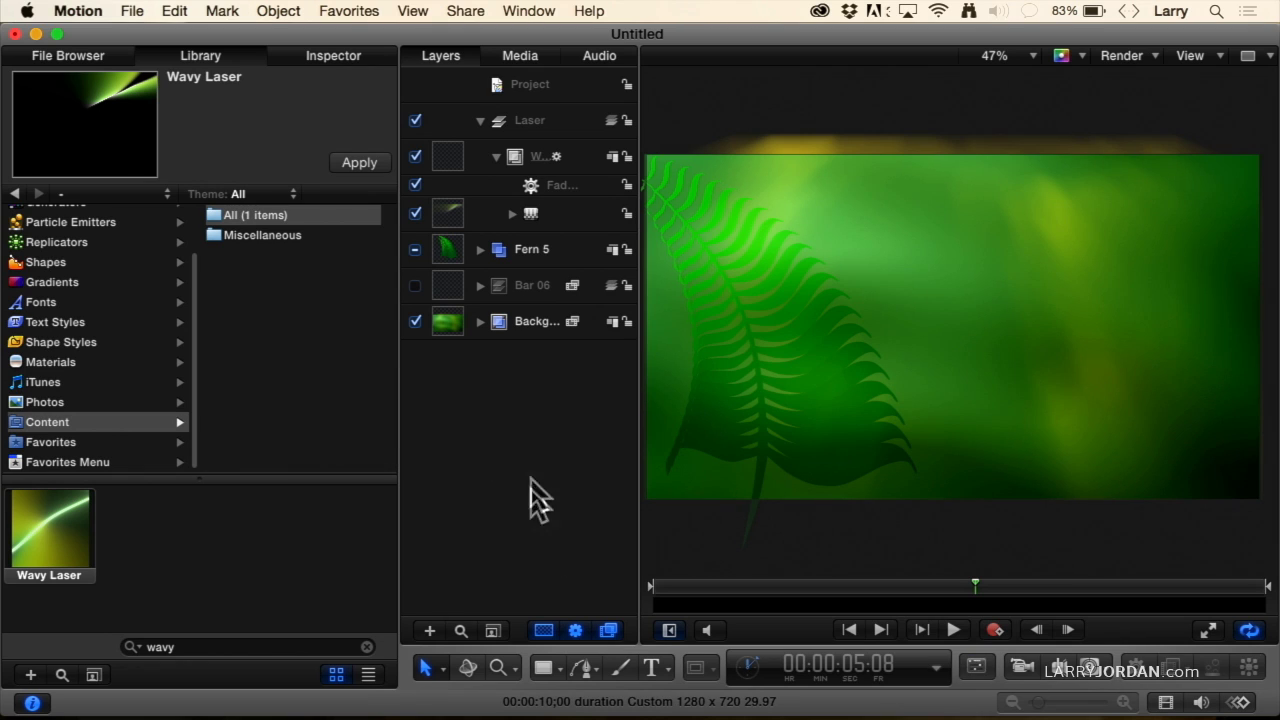
left_click(660, 668)
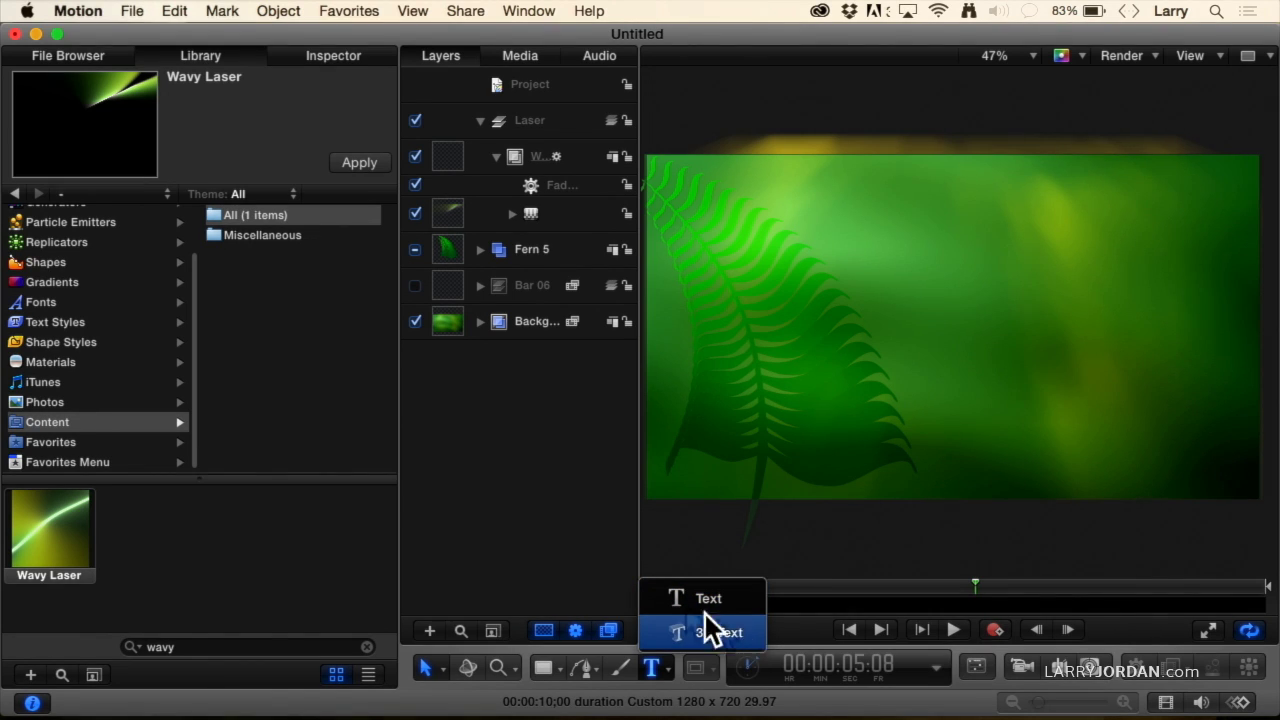
left_click(508, 529)
Add a new empty group and rename it Text
left_click(429, 630)
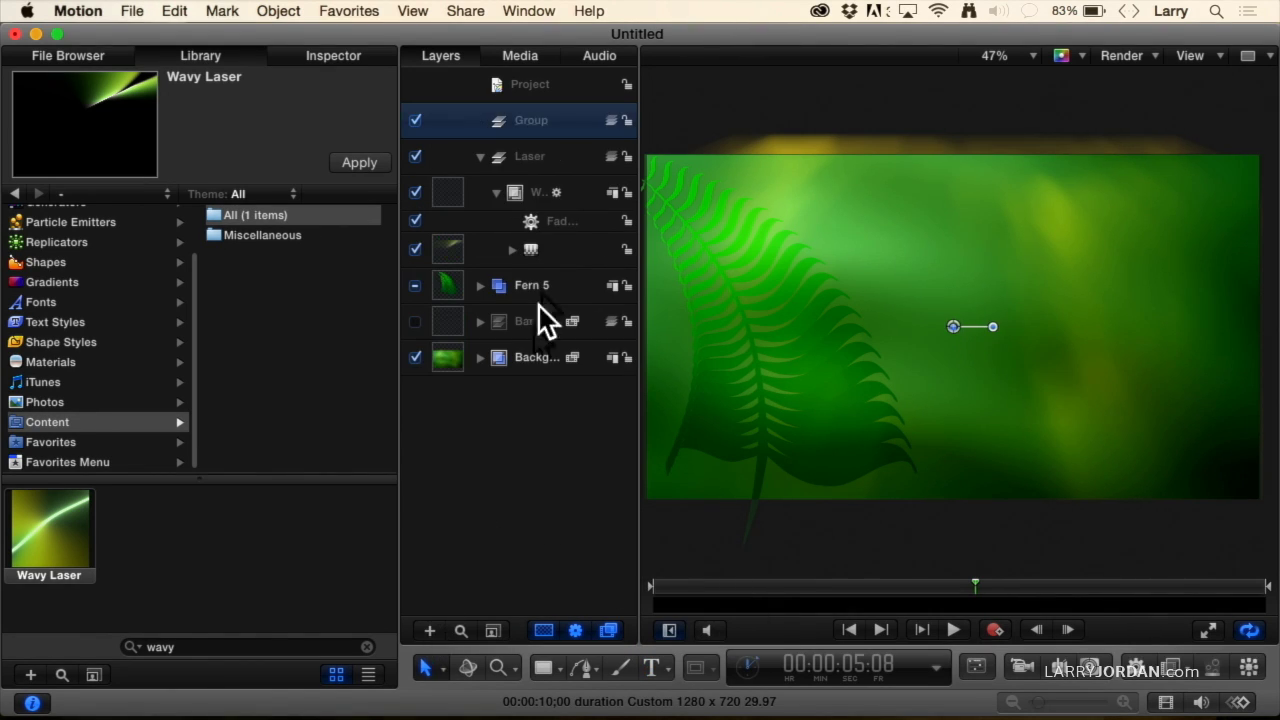
double_click(525, 123)
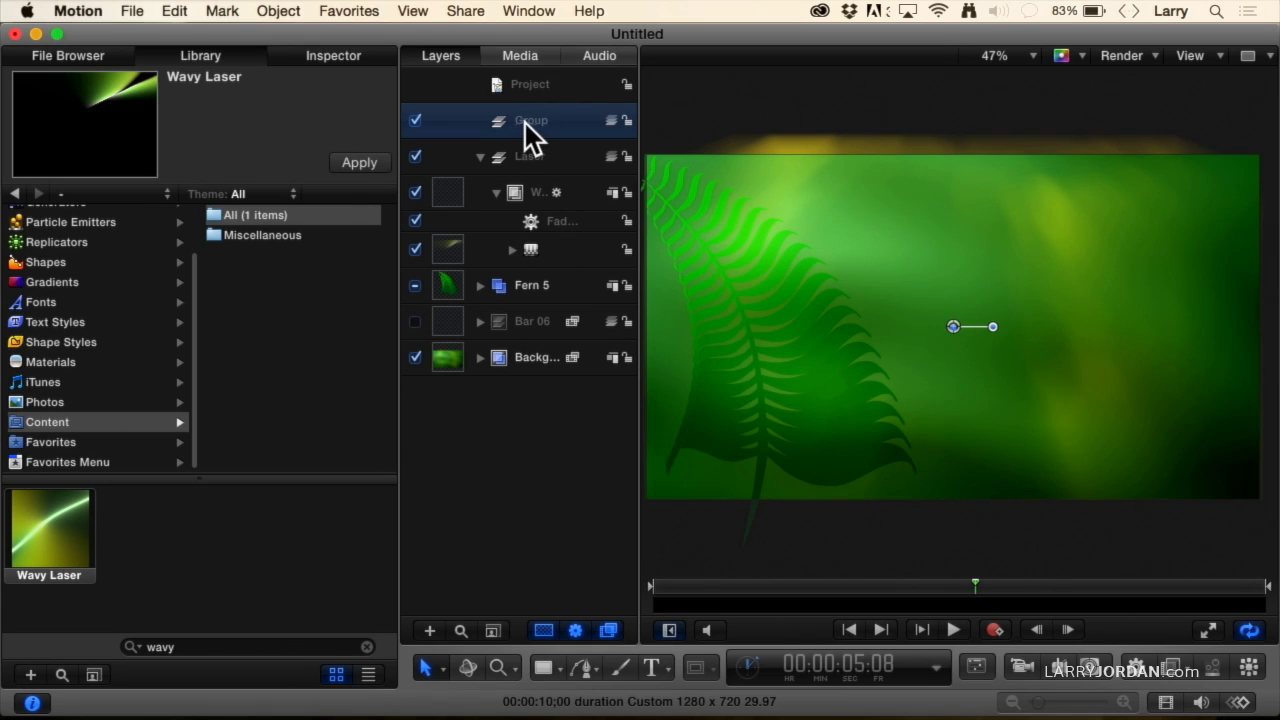
type("Text")
left_click(457, 118)
Create a 3D title reading 'Today's Schedule' and scale it to span the frame width
left_click(652, 667)
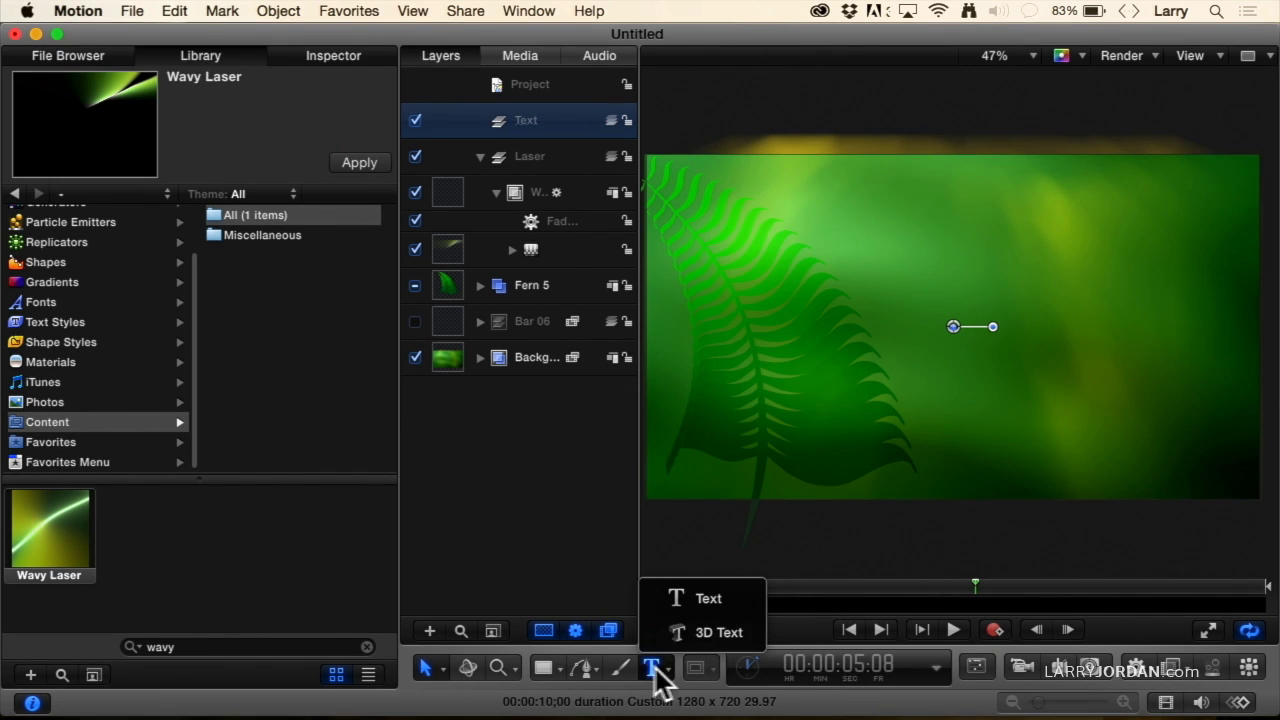
left_click(693, 637)
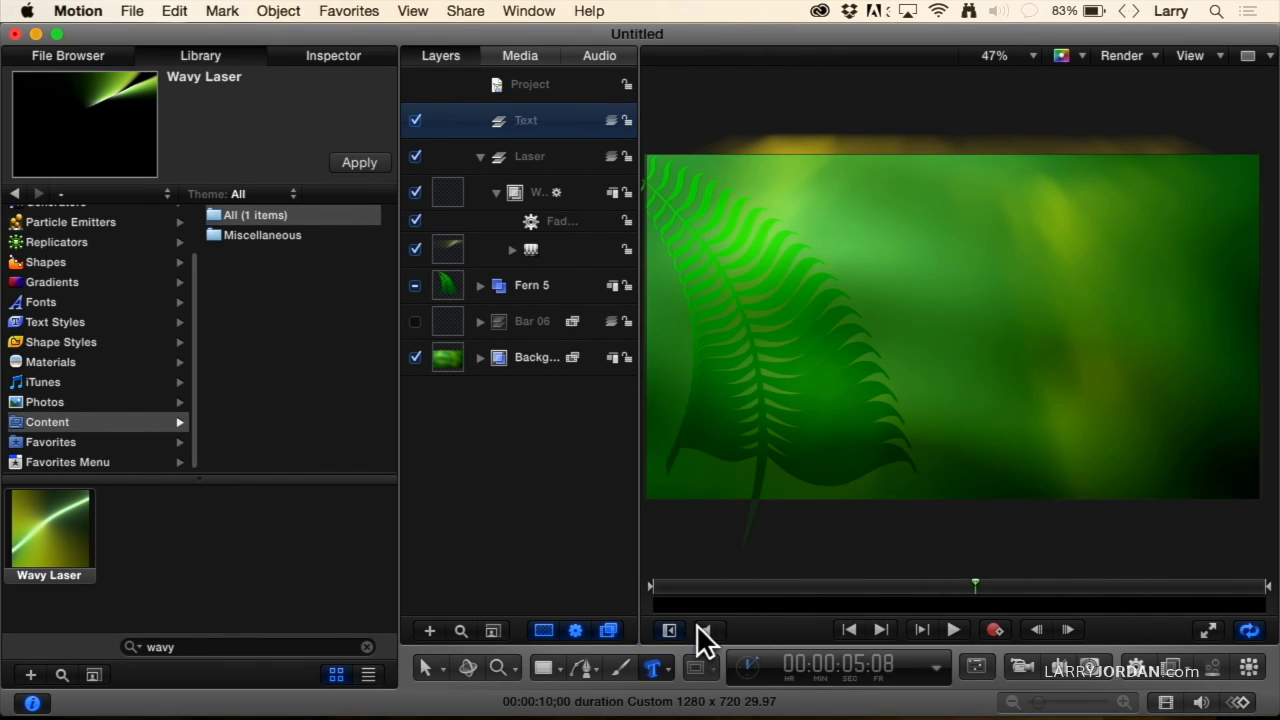
left_click(777, 237)
type("Tra")
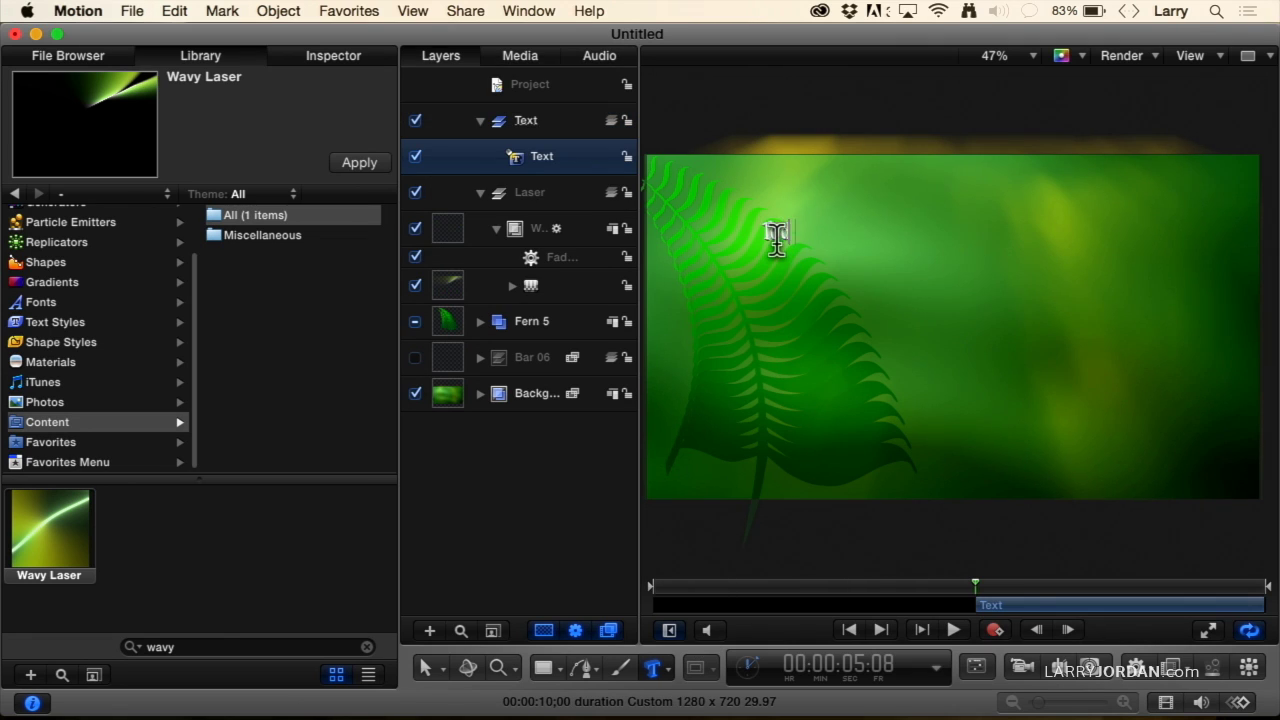
type("y's Sch")
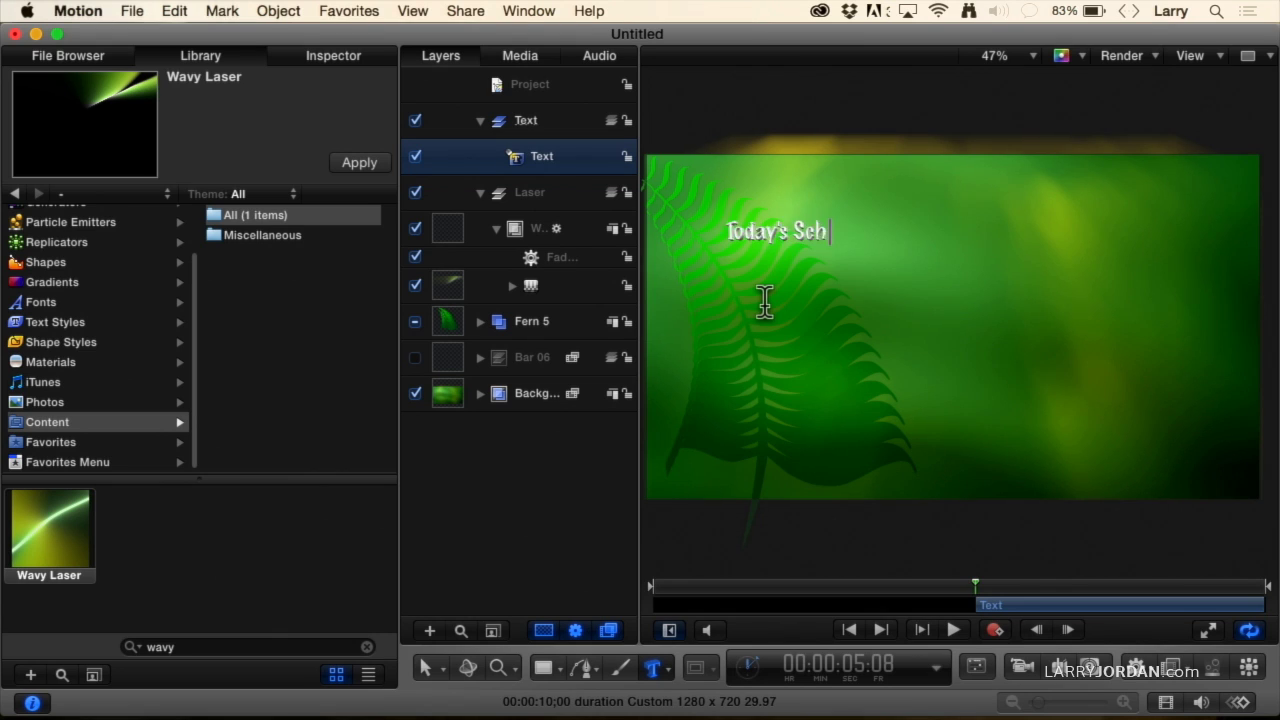
type("edule")
key("Return")
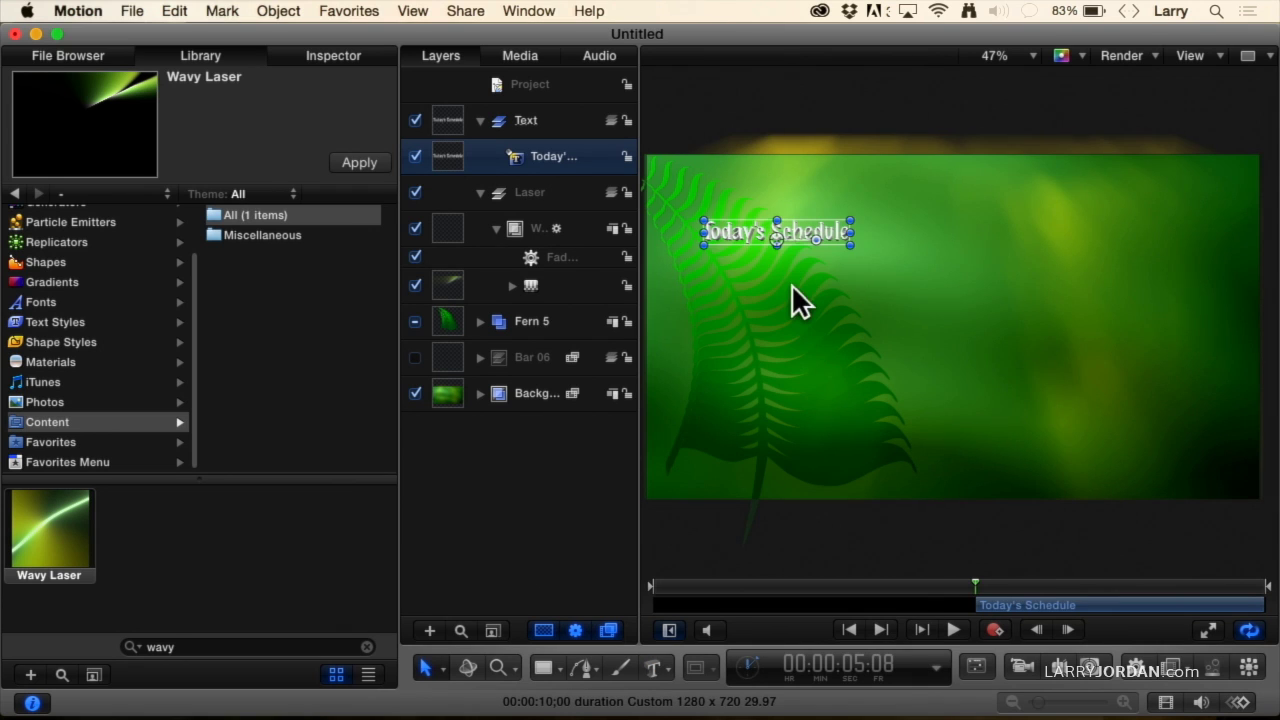
key("Escape")
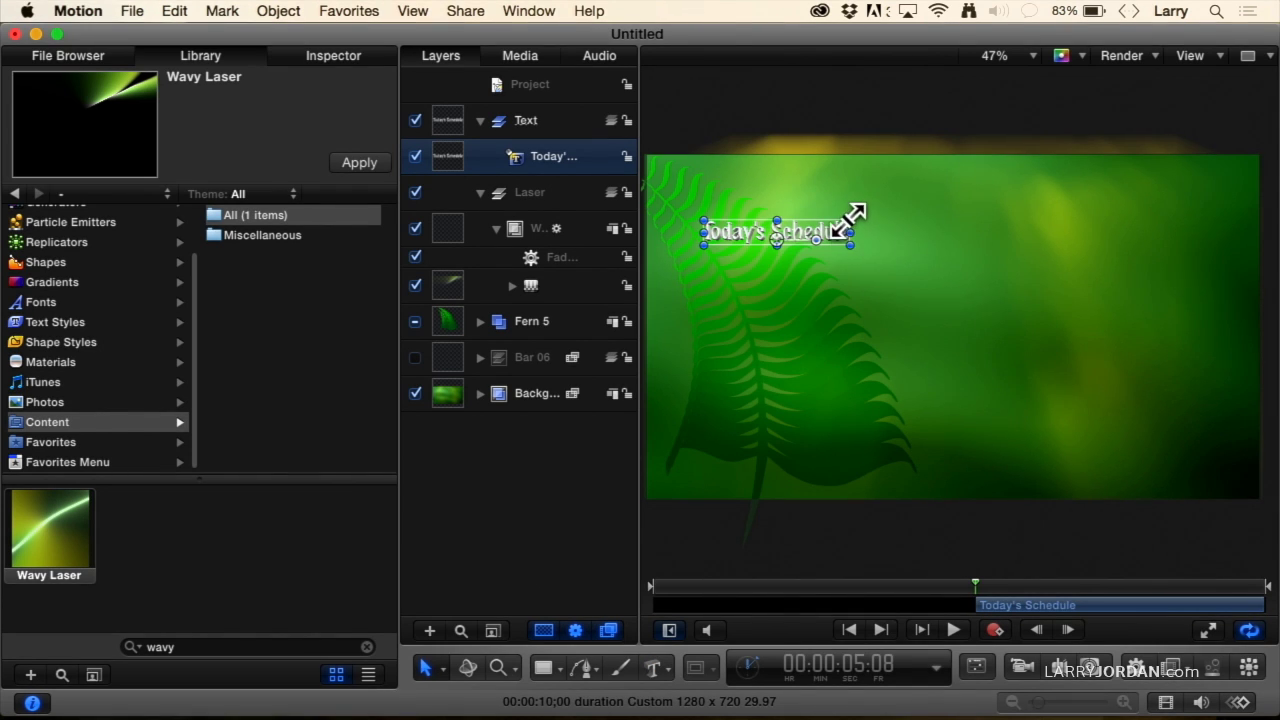
left_click_drag(848, 218, 1205, 176)
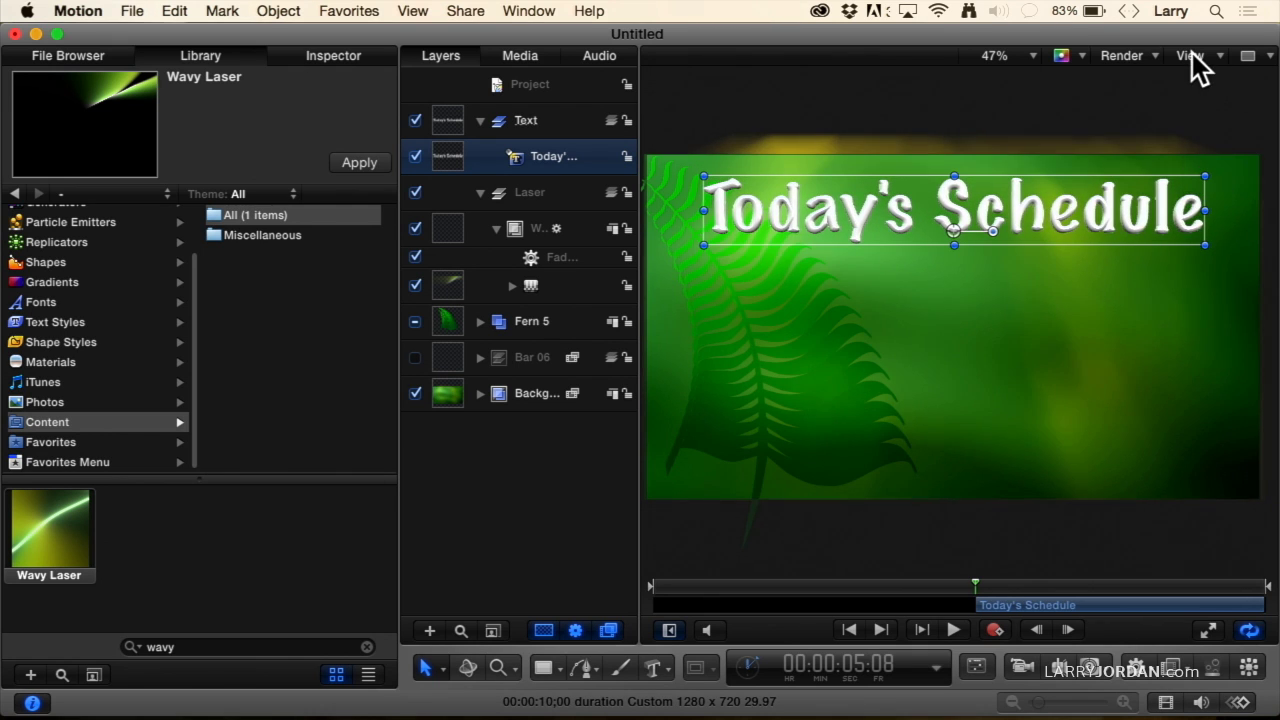
Centre the title at the top of the frame (X -15, Y 200) using the safe-zone guides
key("apostrophe")
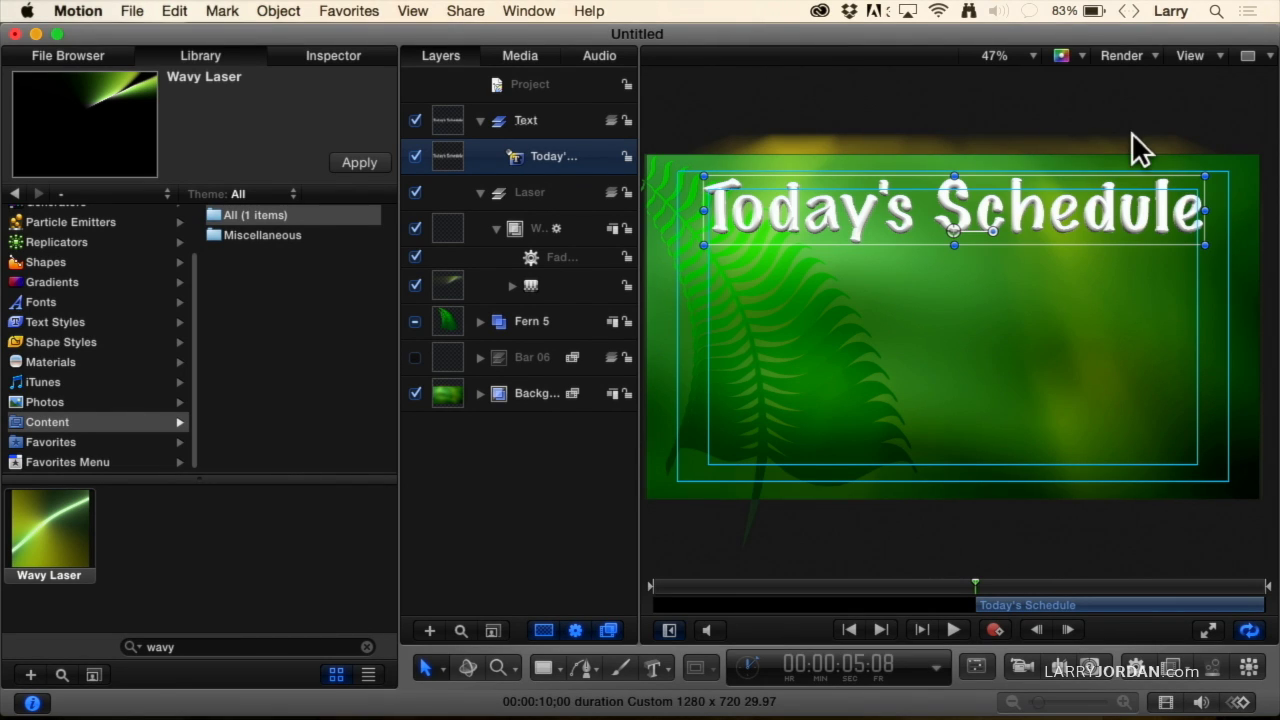
left_click_drag(1046, 210, 1034, 211)
key("apostrophe")
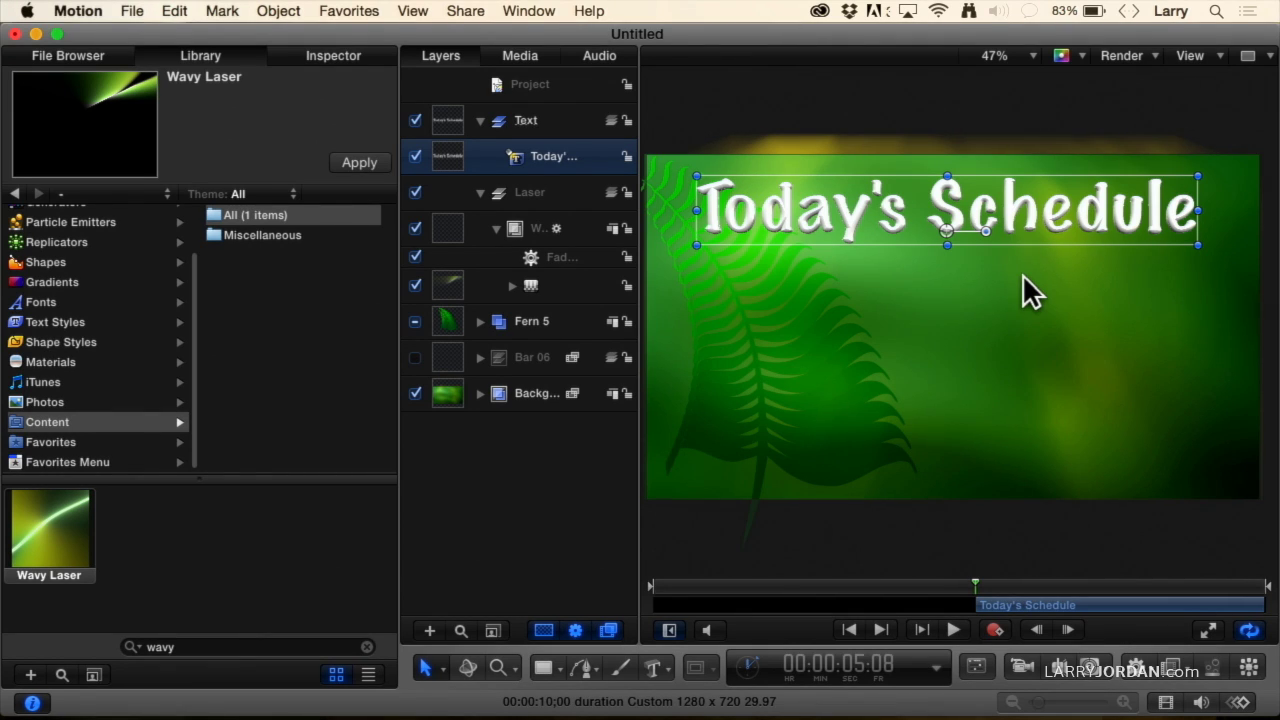
Raise the 3D title's extrusion depth from 10 to 31 in the Text Appearance Inspector
left_click(356, 56)
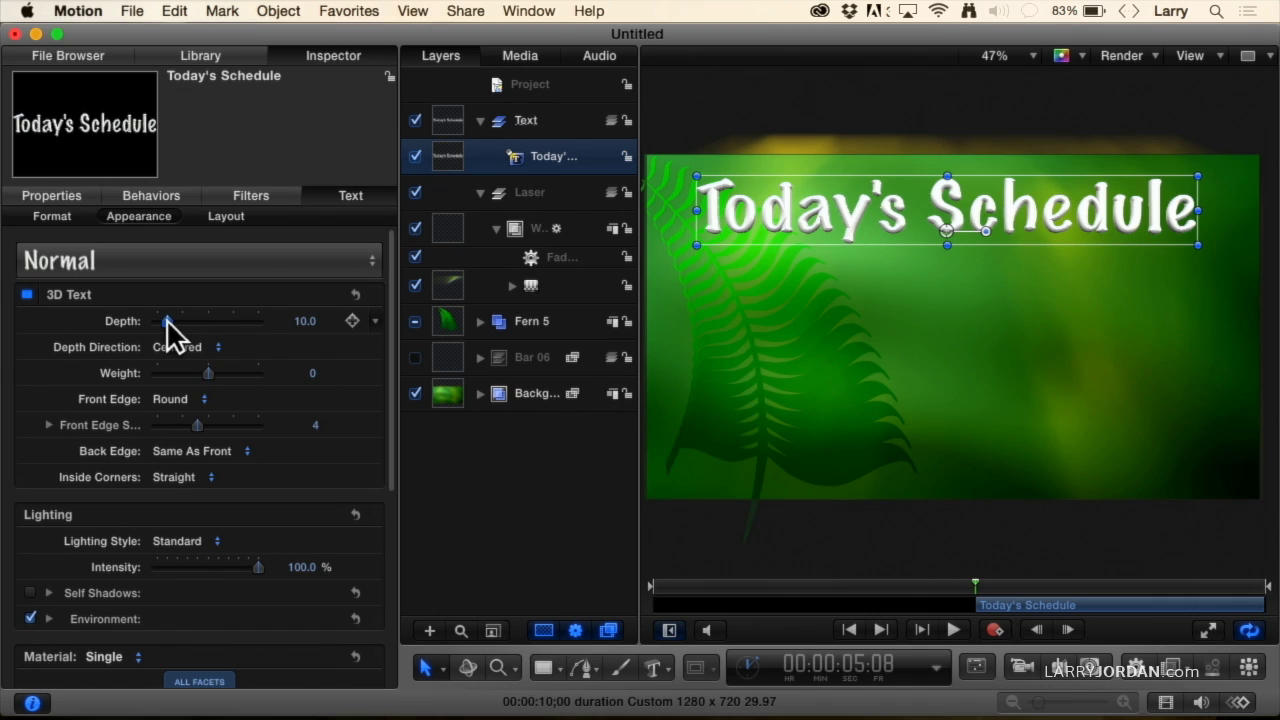
left_click_drag(166, 319, 188, 318)
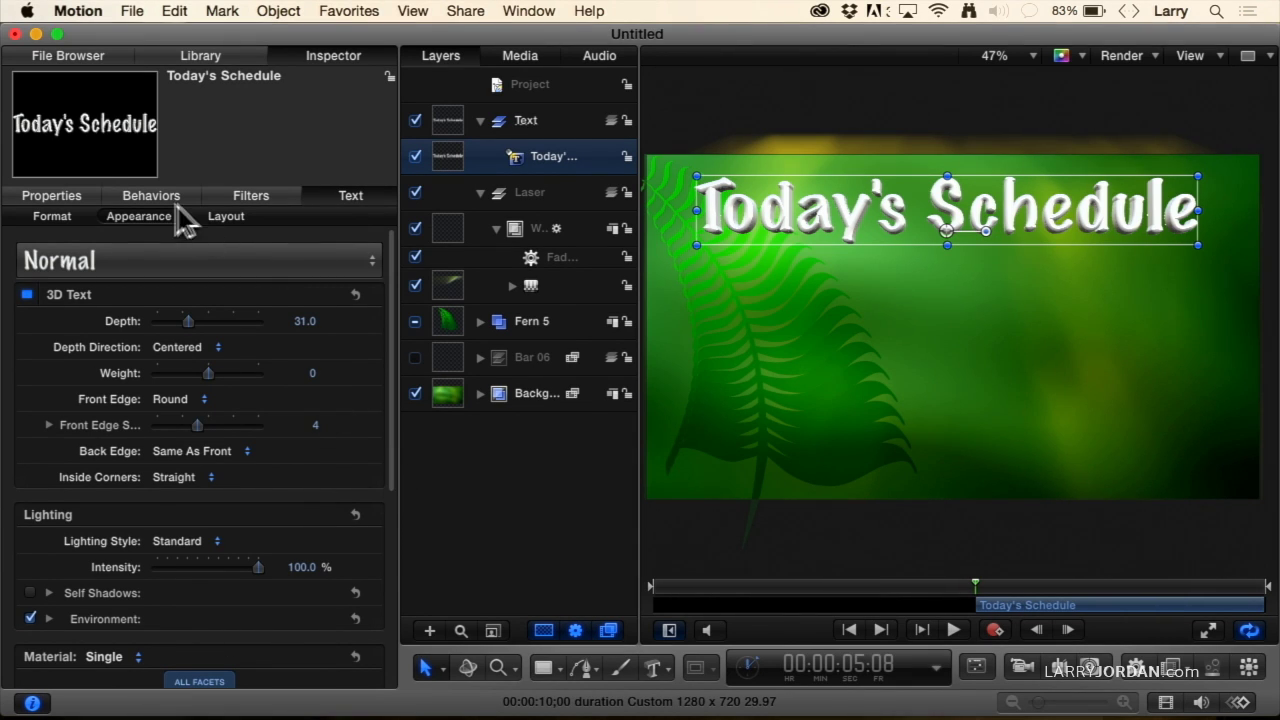
left_click_drag(390, 309, 287, 432)
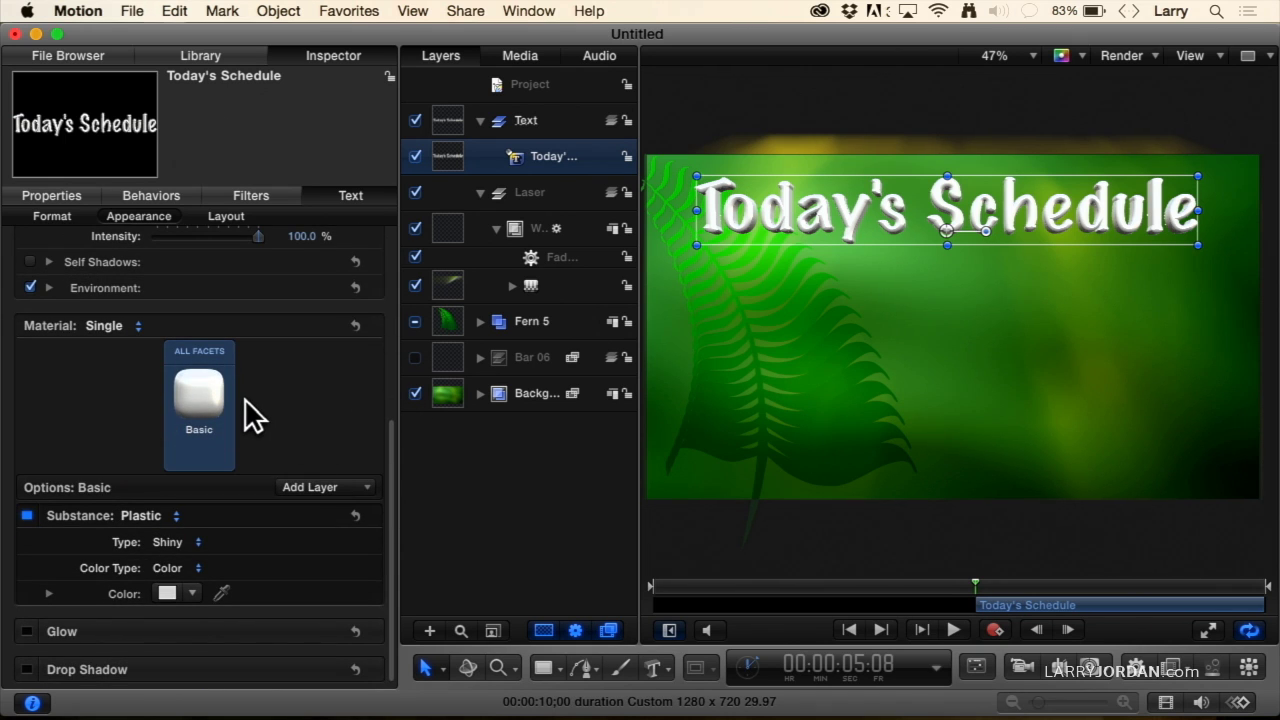
Apply the Colored Concrete material to the 3D title and preview it
left_click(216, 393)
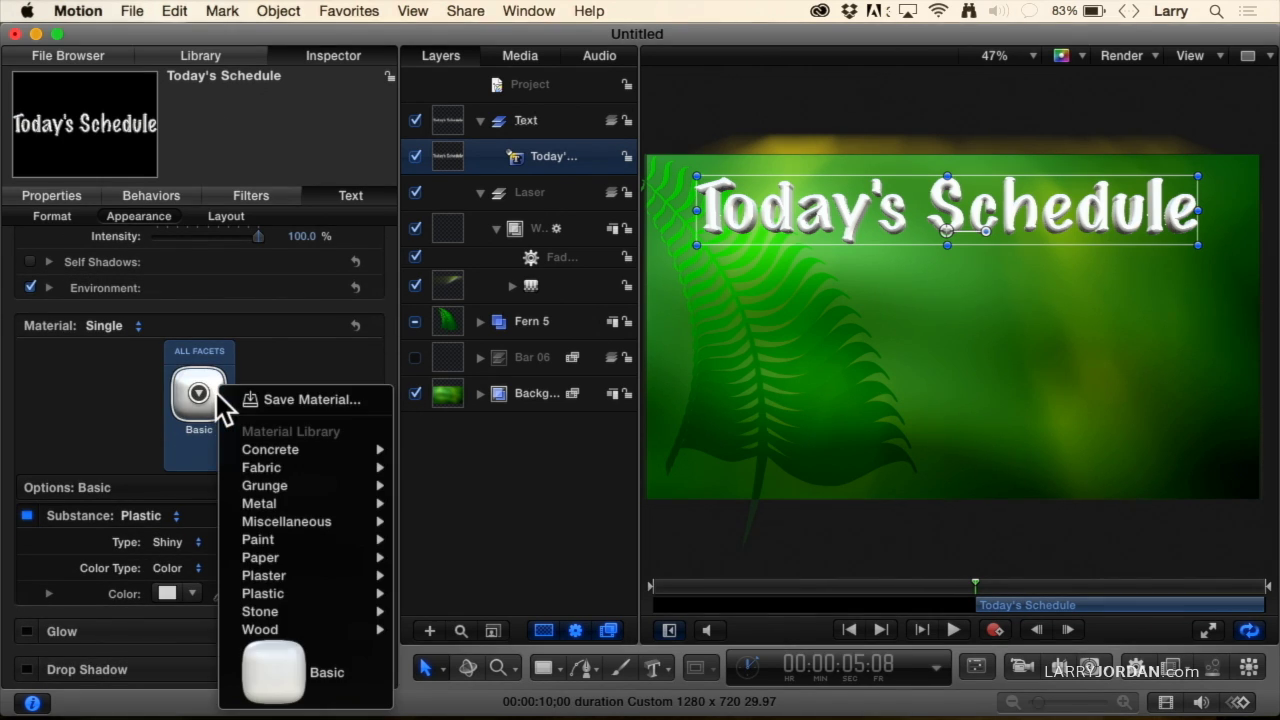
mouse_move(265, 445)
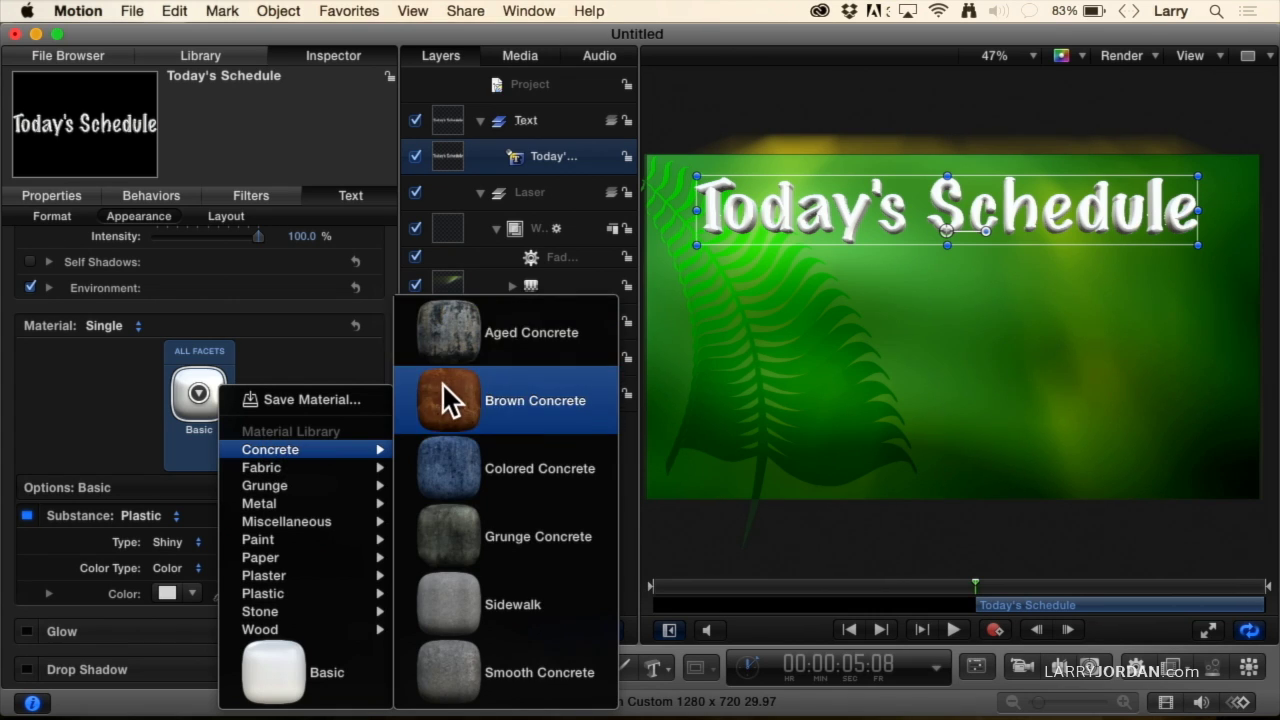
key("Escape")
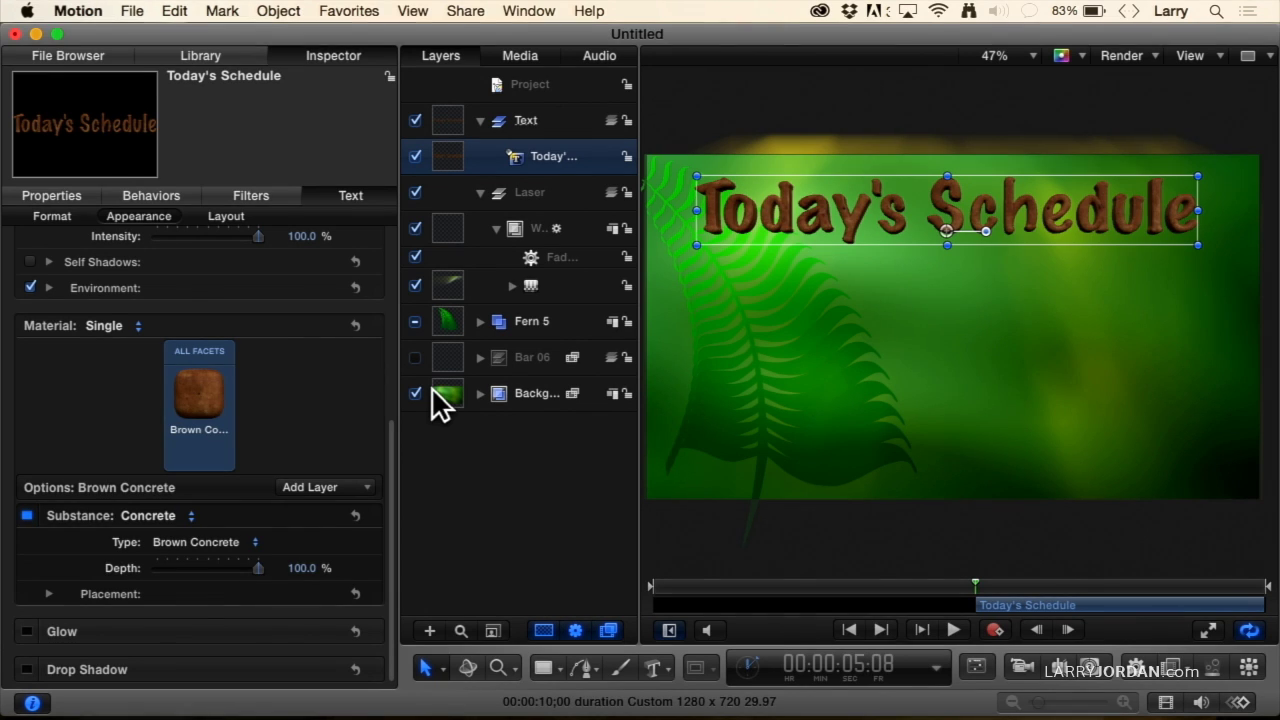
left_click(222, 385)
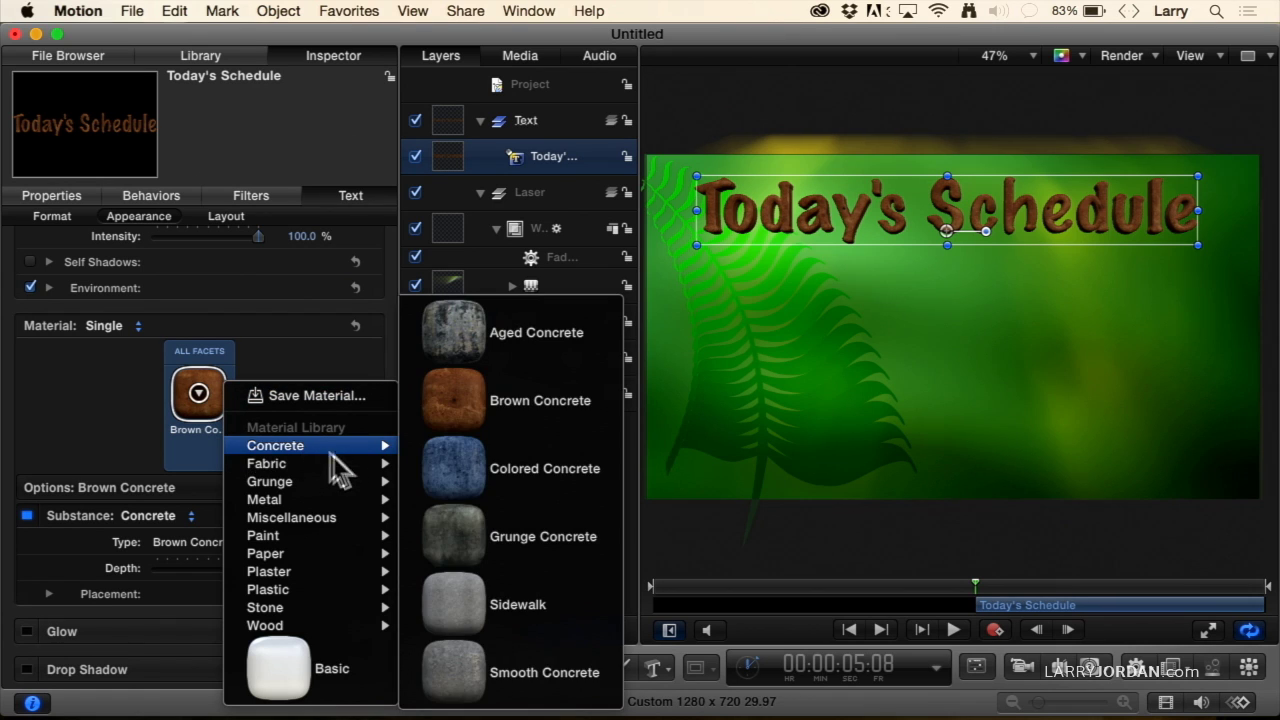
mouse_move(334, 464)
left_click(448, 457)
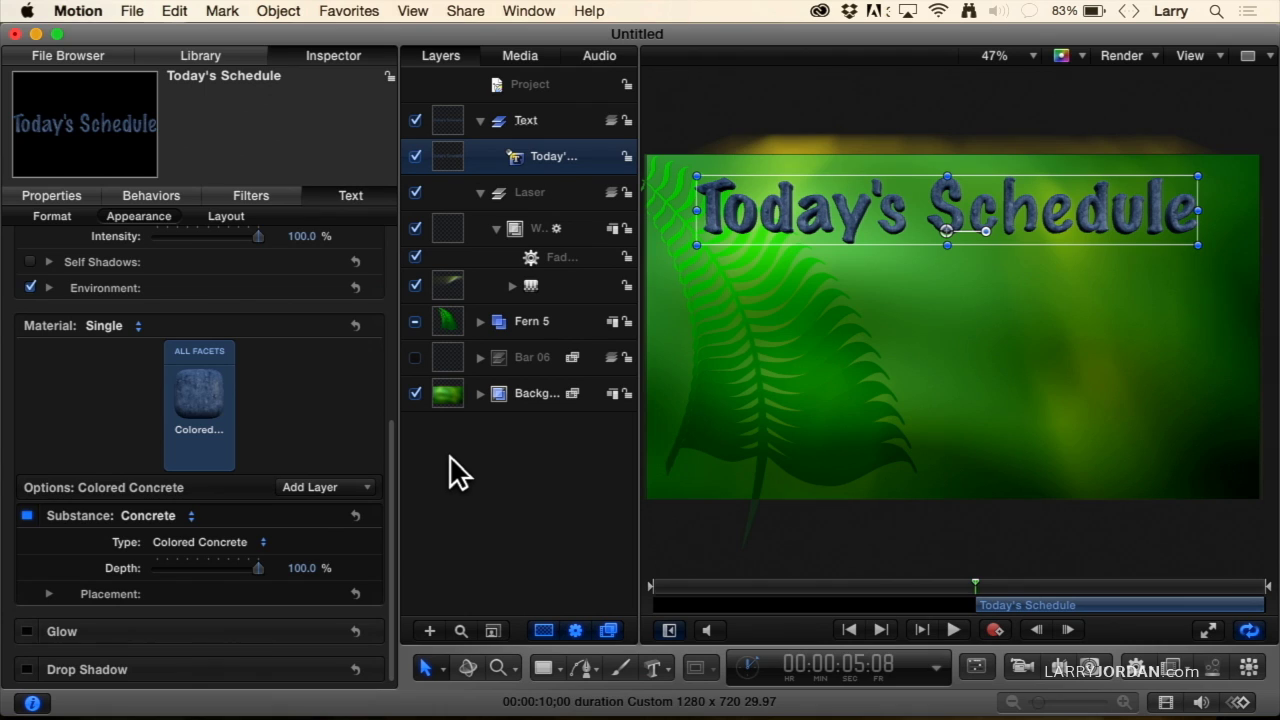
left_click(449, 458)
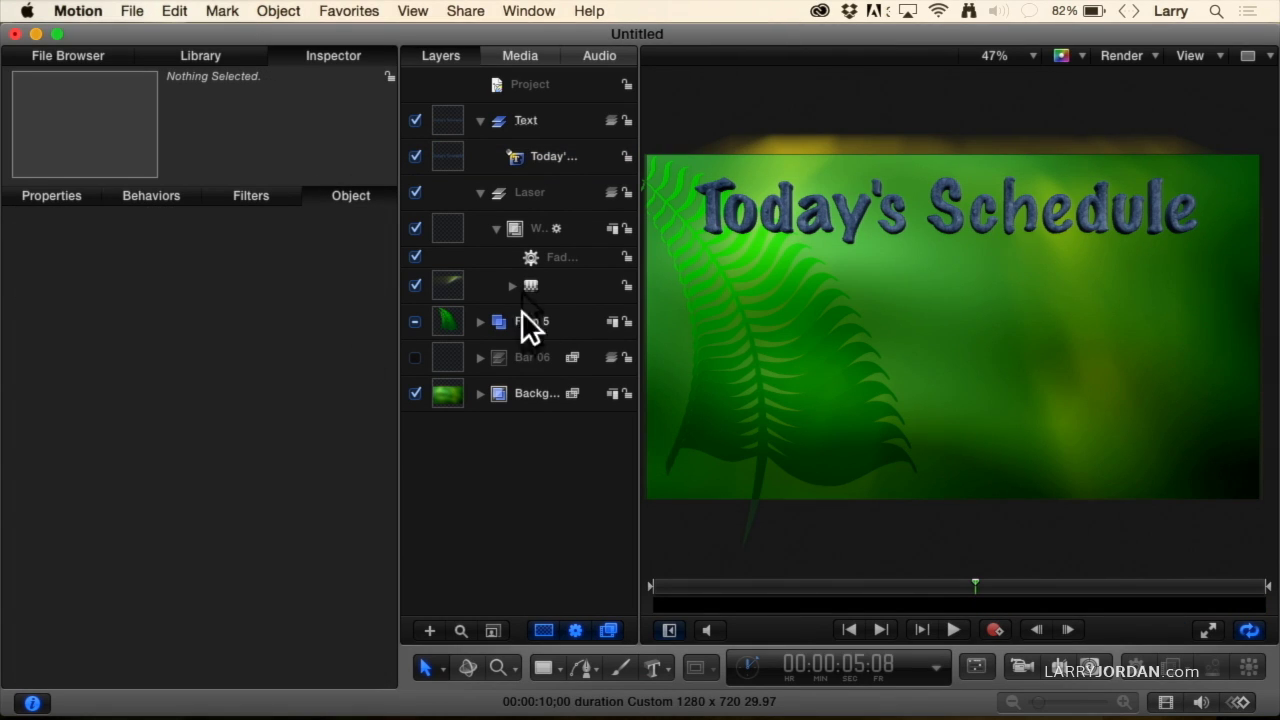
Switch the title's material to the grey Sidewalk concrete
left_click(547, 157)
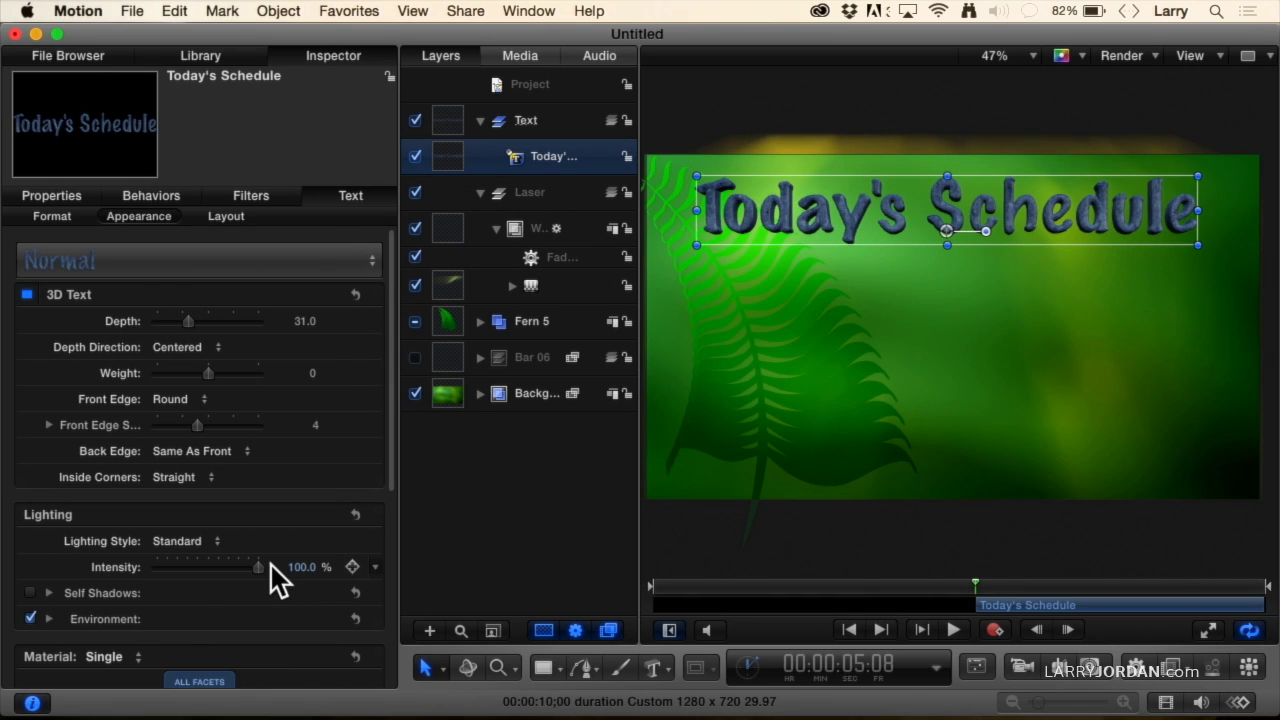
scroll(270, 563, "down", 5)
left_click(216, 583)
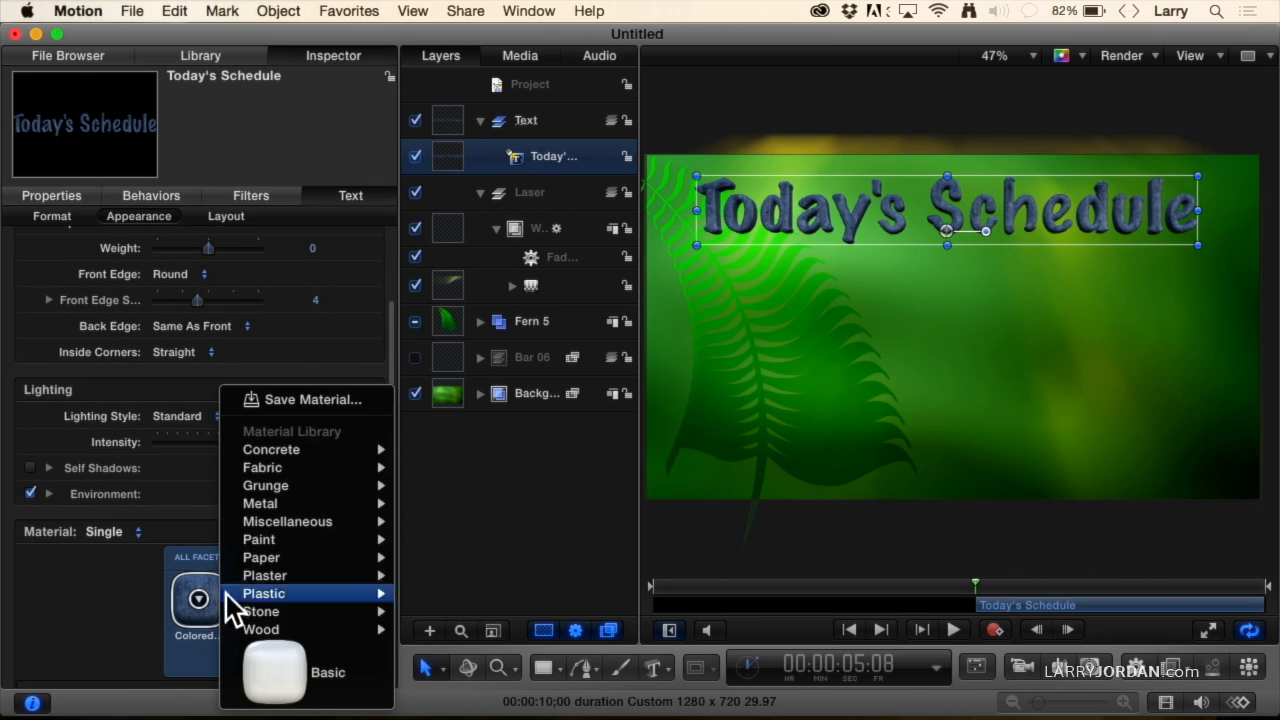
mouse_move(316, 454)
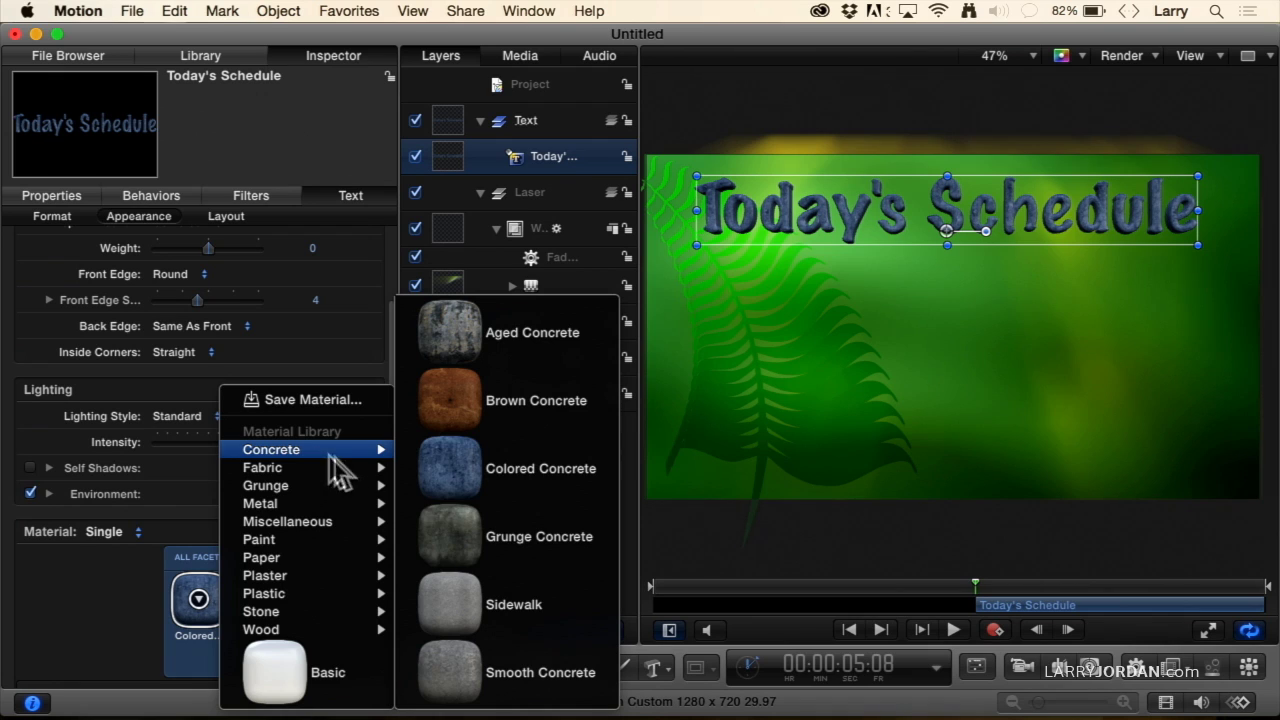
left_click(458, 609)
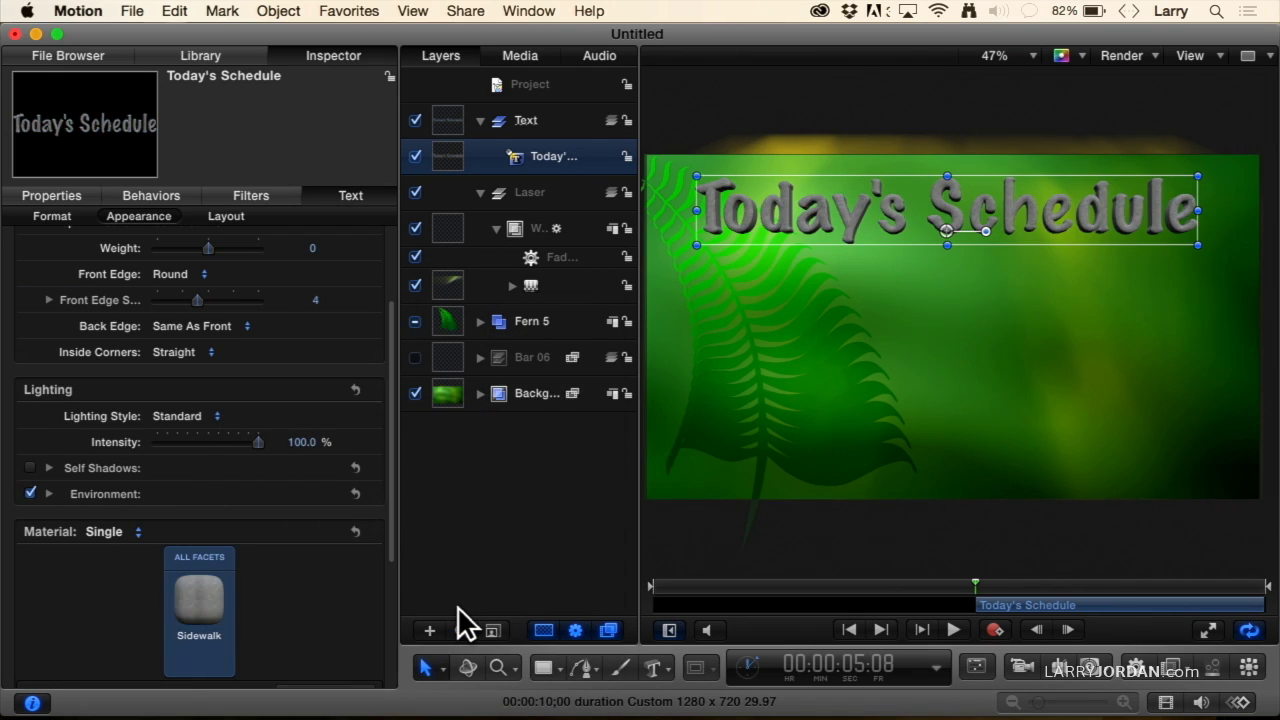
Select the Caustics background layer and move the playhead back to about 2:29
left_click(786, 337)
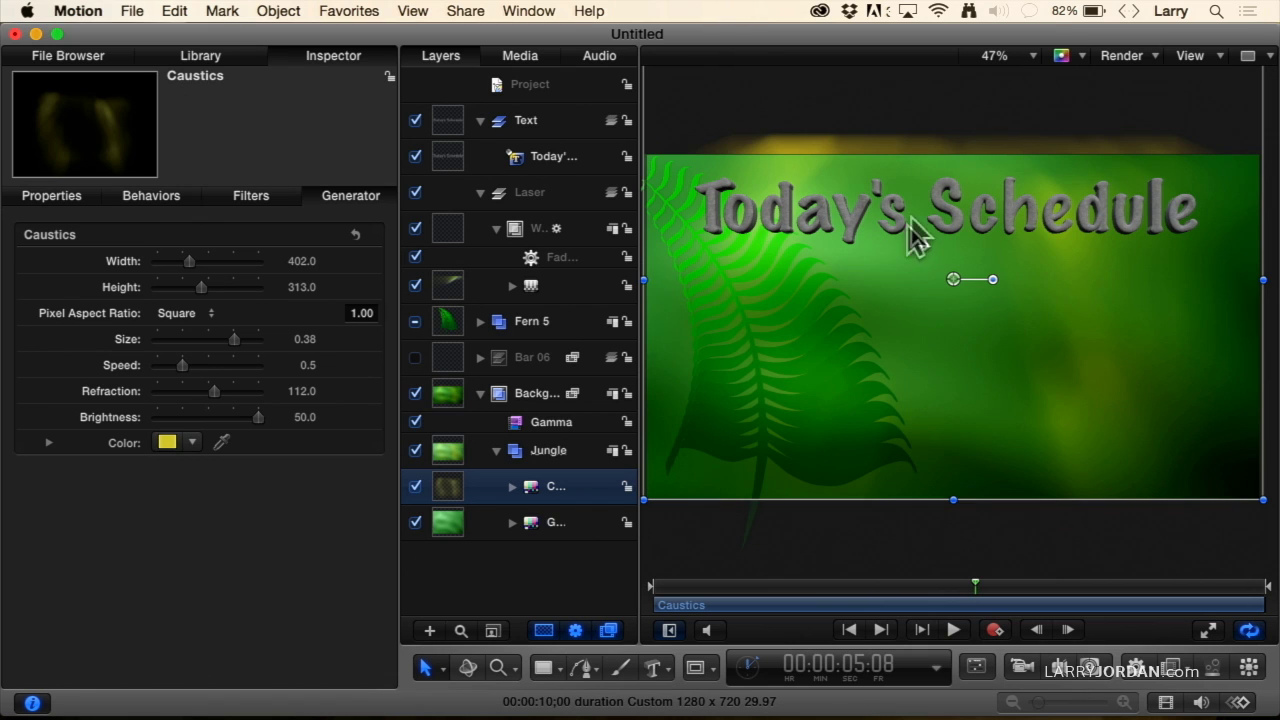
left_click_drag(718, 583, 834, 572)
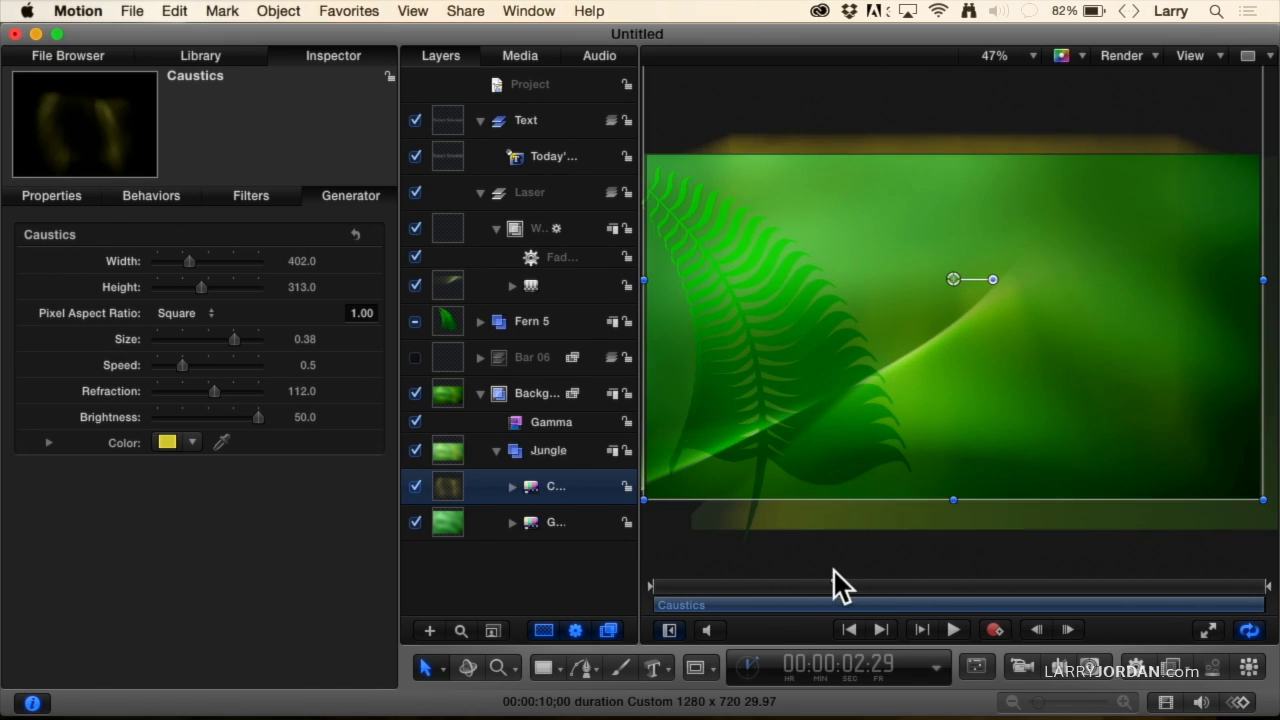
Set the Today's Schedule title's In point to 00:00:02:29 and browse the Text-Subtle behaviors
left_click(542, 157)
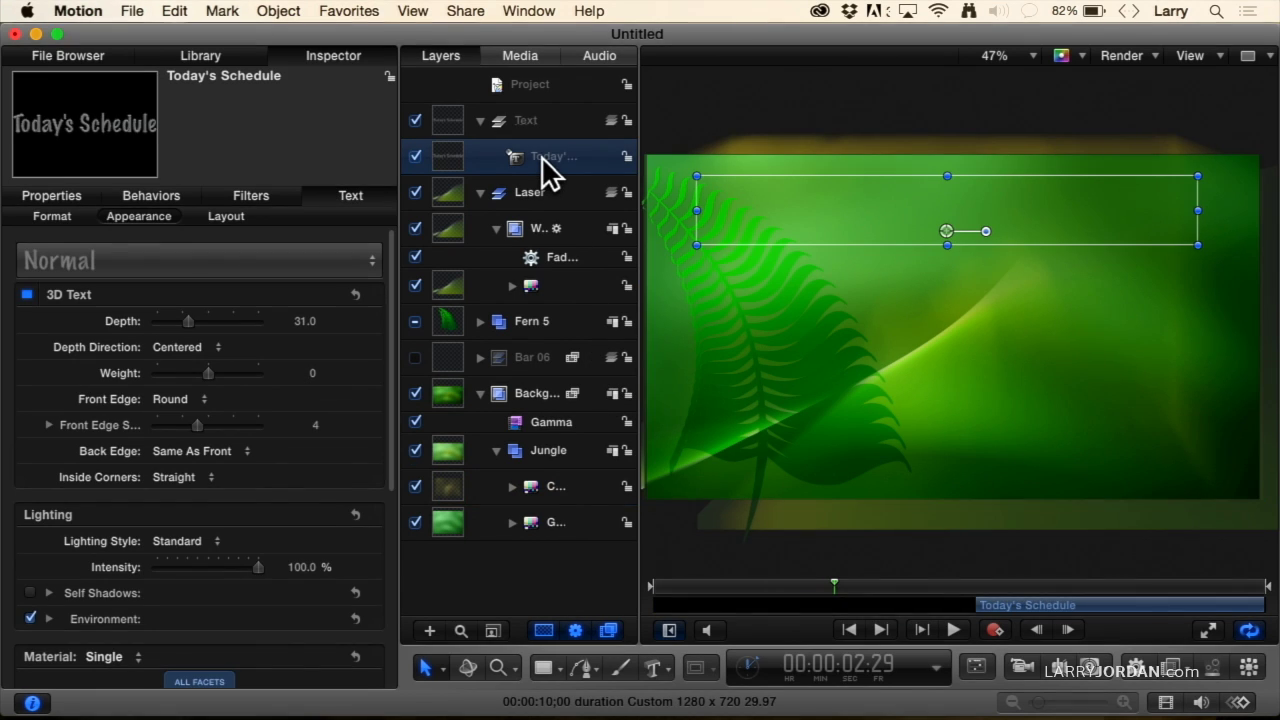
key("i")
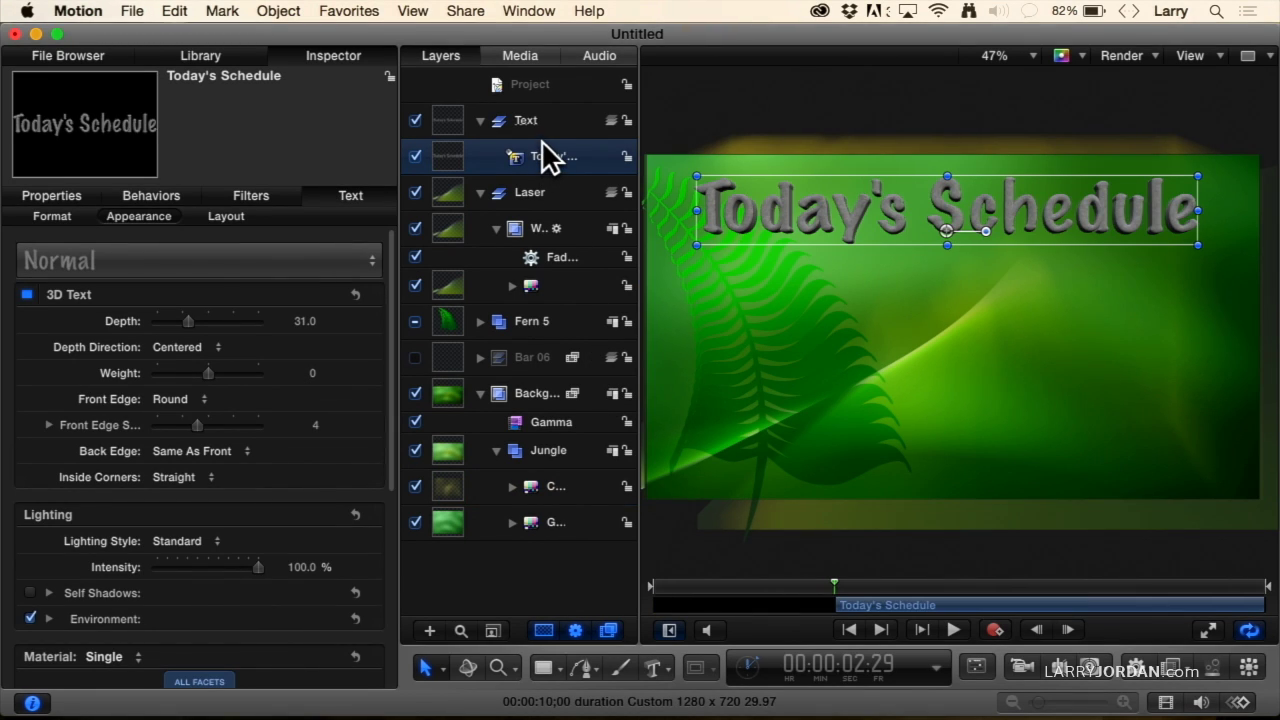
left_click(1137, 670)
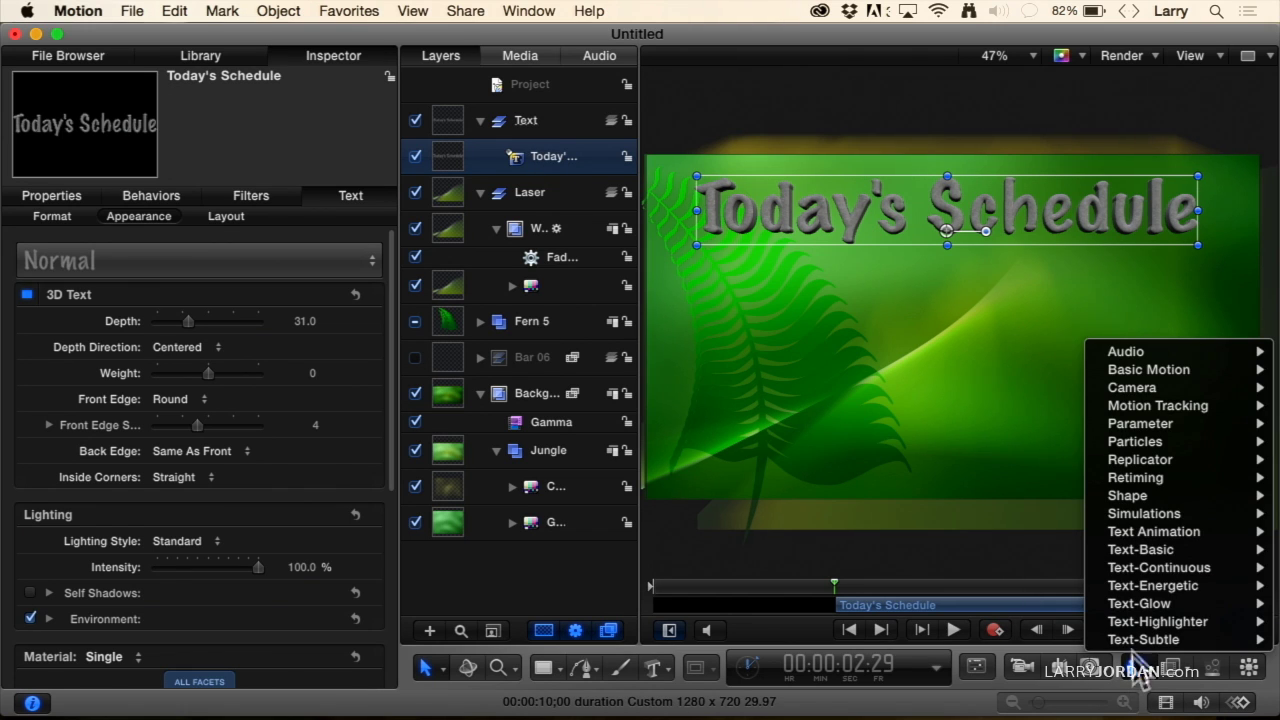
mouse_move(1166, 550)
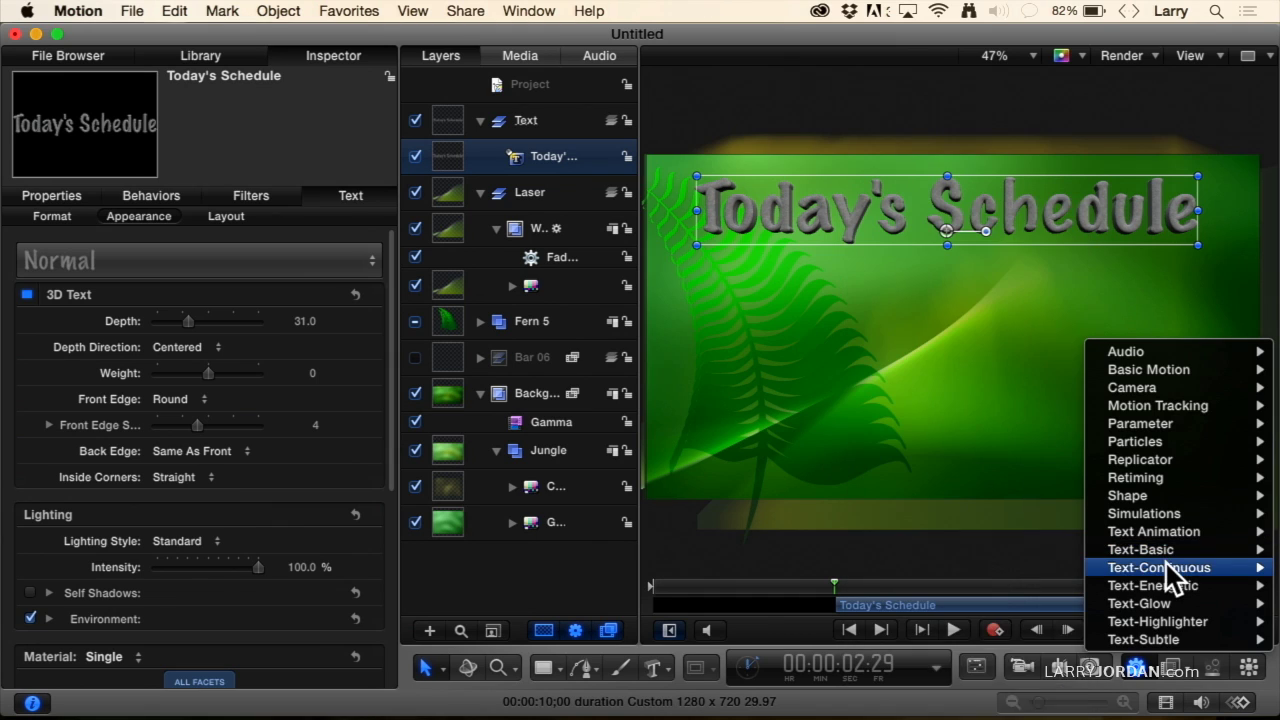
mouse_move(1168, 590)
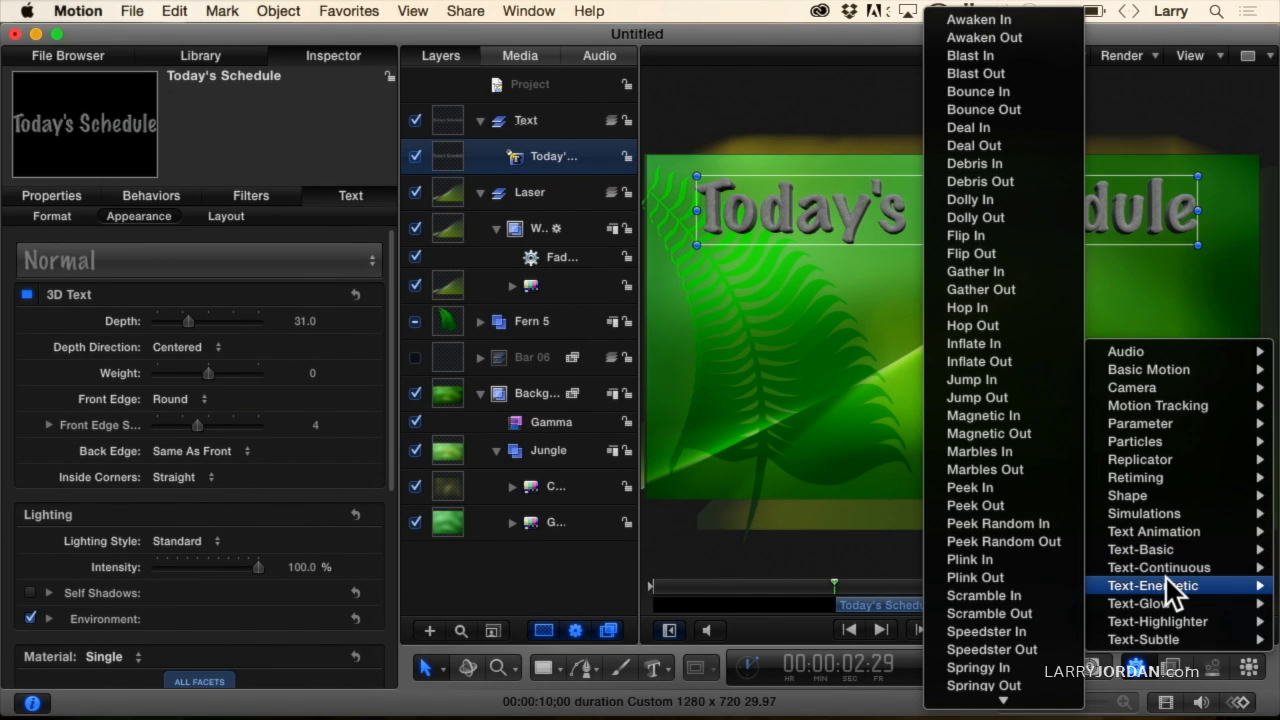
mouse_move(1168, 648)
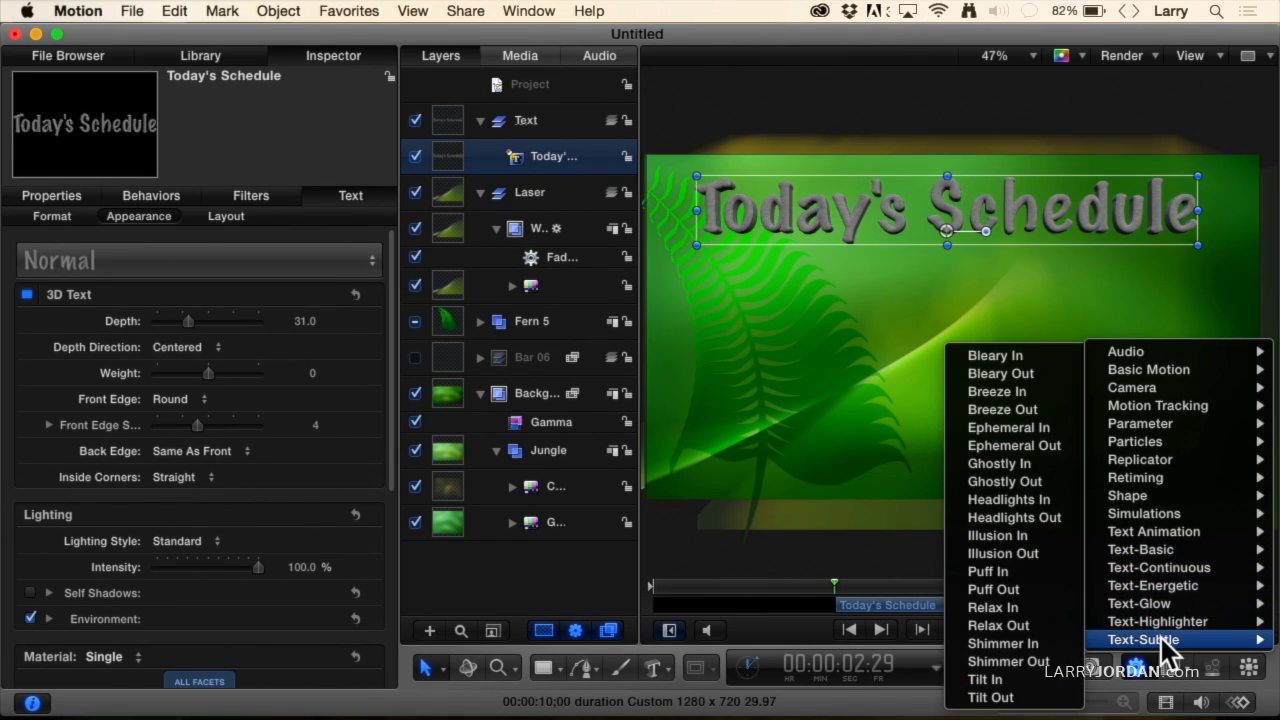
Apply the Bleary In behavior to the title and preview its blur-in from before it appears
left_click(1000, 357)
left_click(801, 585)
key("space")
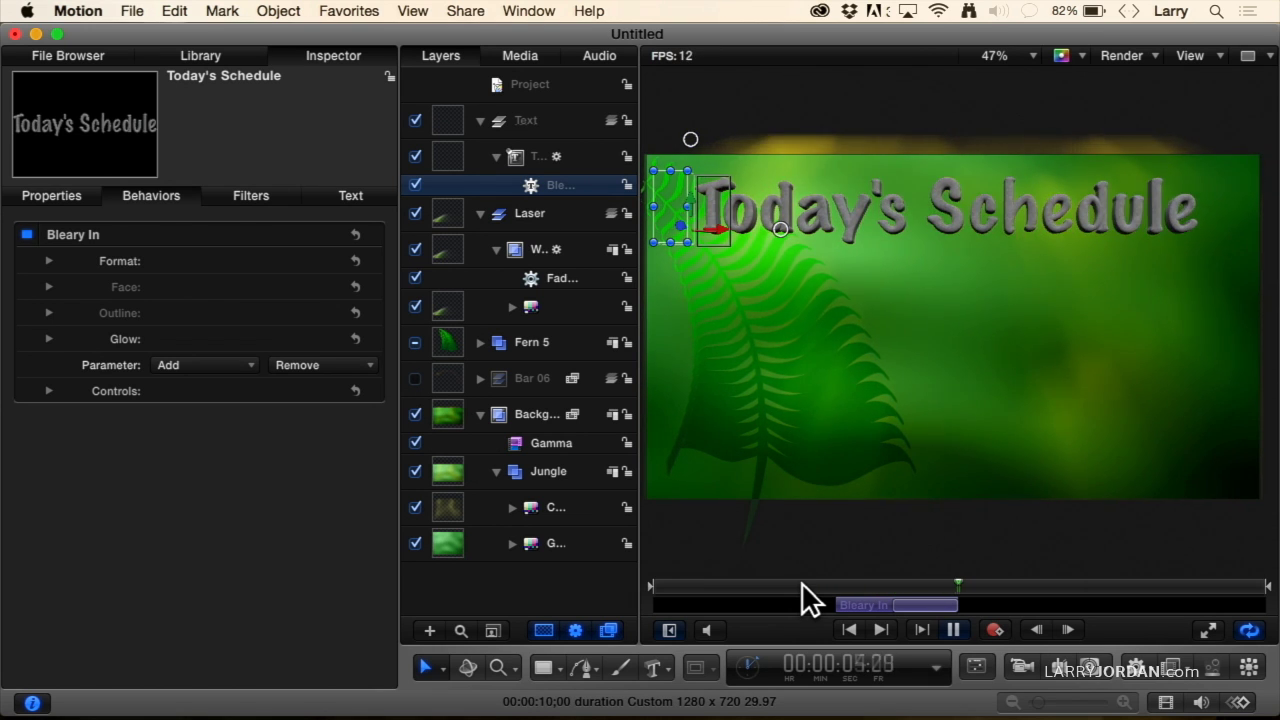
key("space")
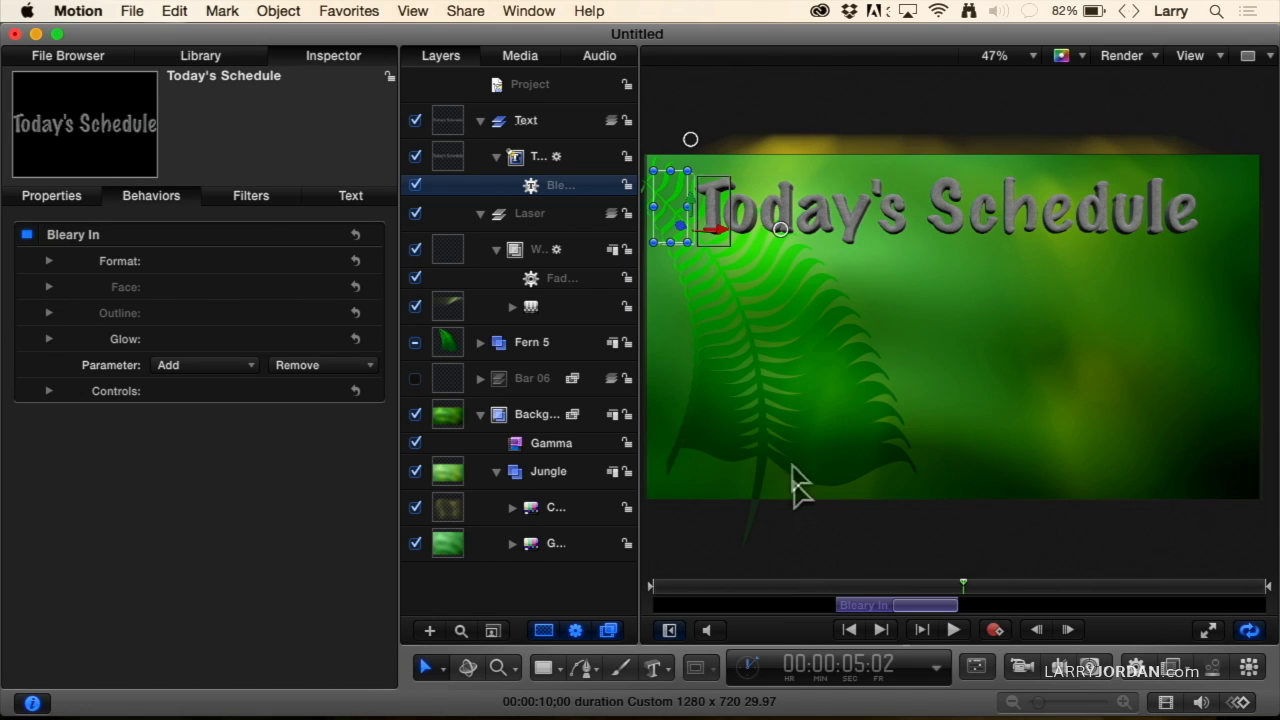
left_click(786, 587)
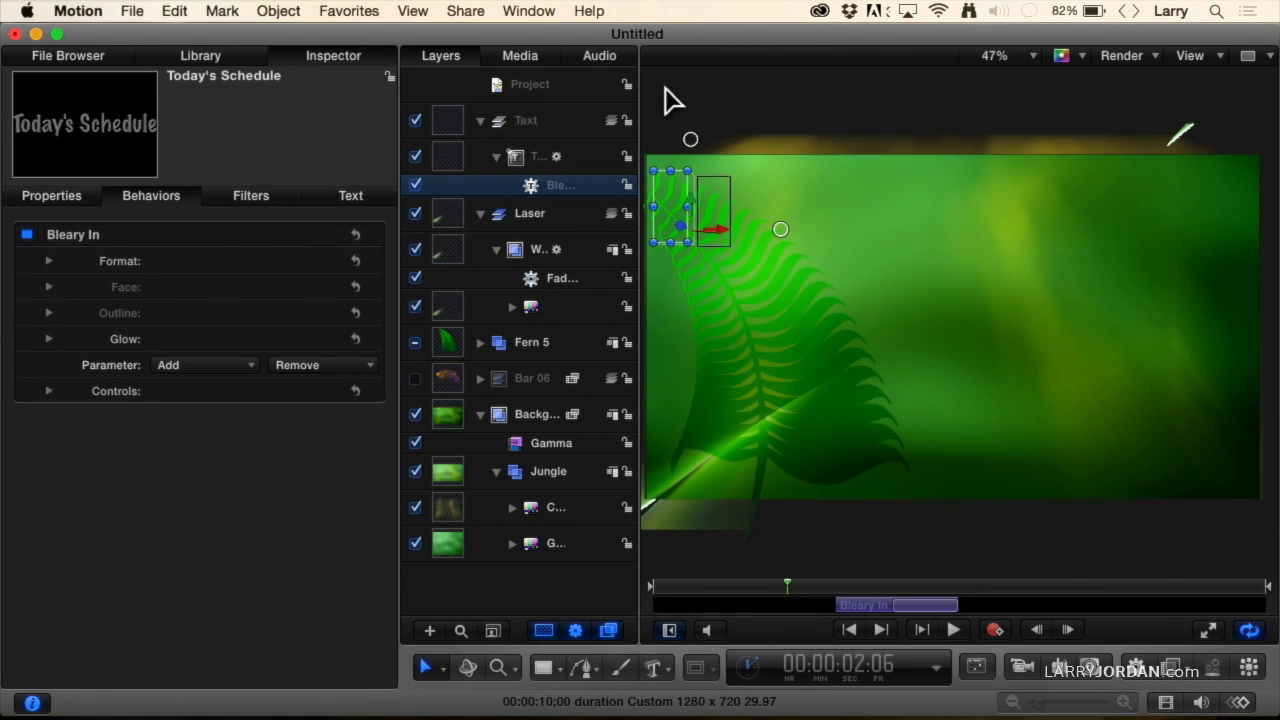
key("space")
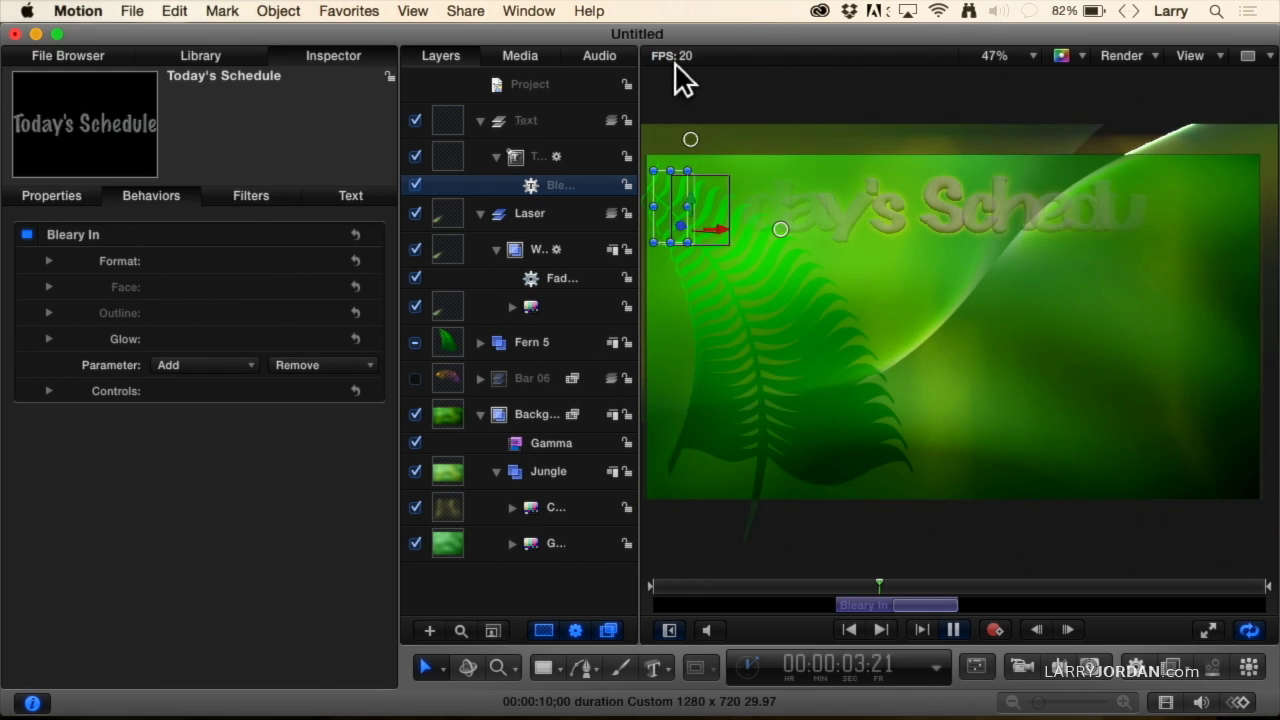
key("space")
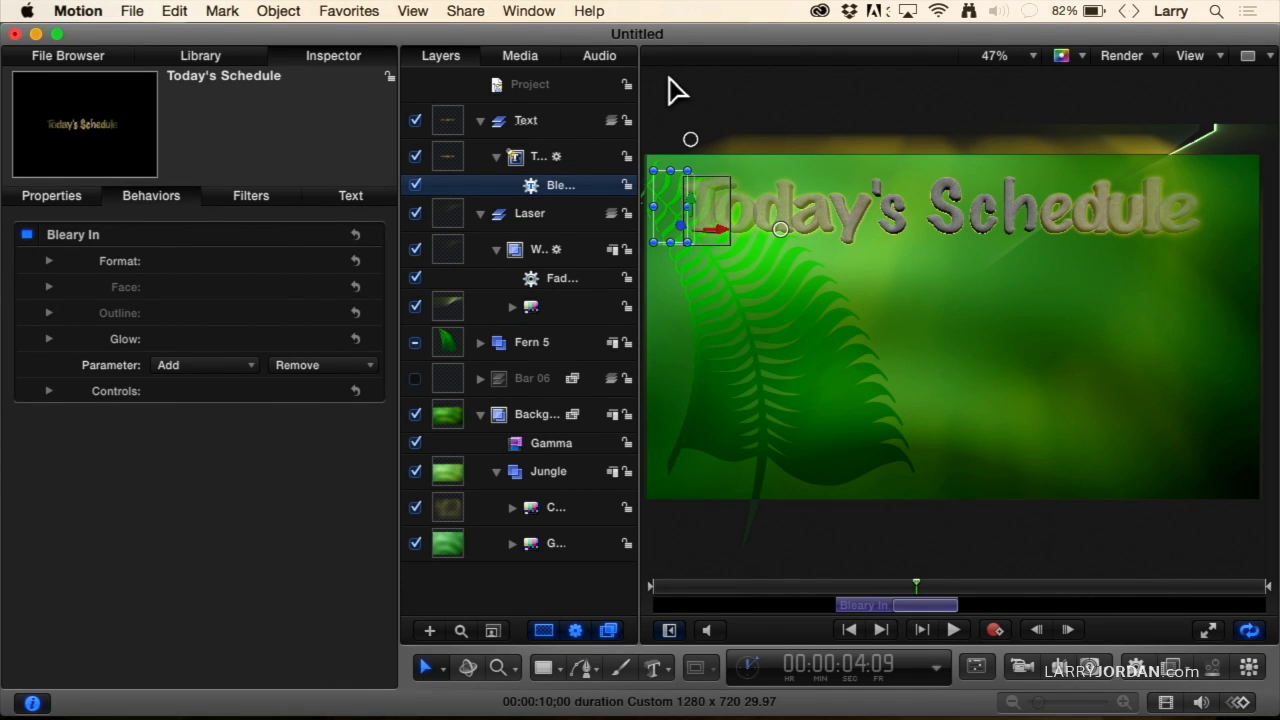
left_click(217, 11)
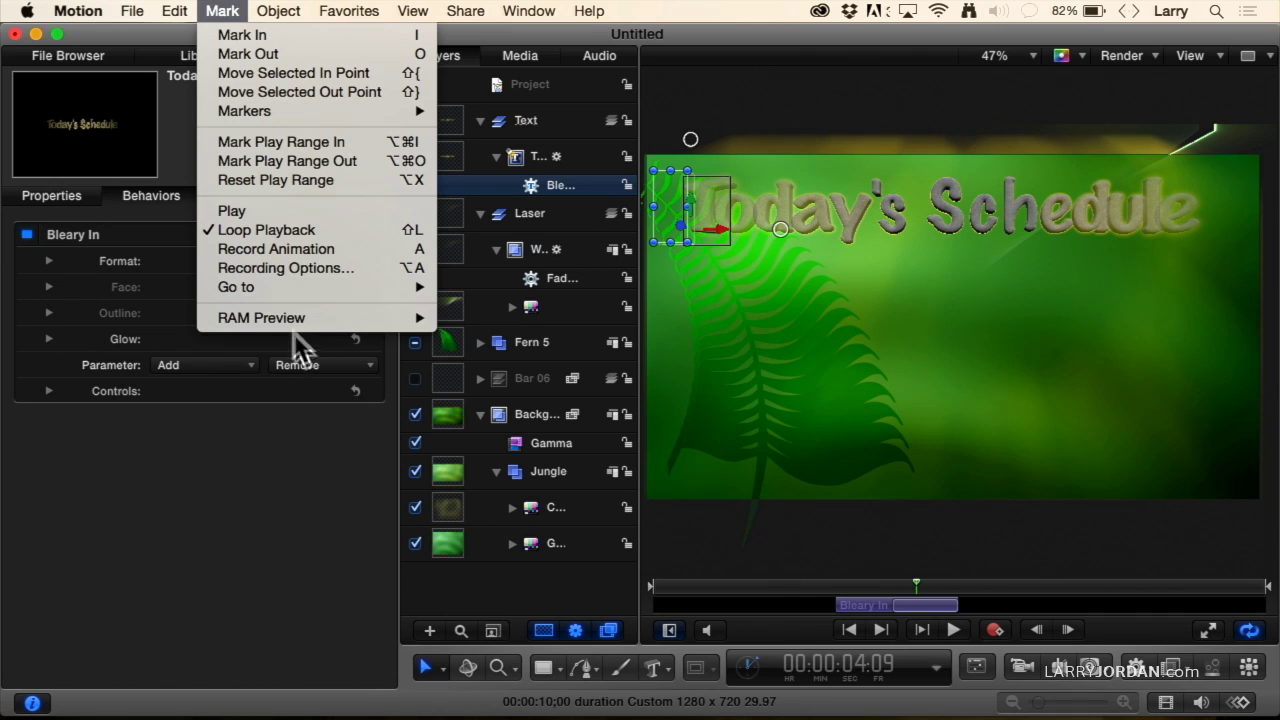
Render a RAM Preview of the whole project, play it from the start, and stop on the fully shown title
mouse_move(291, 320)
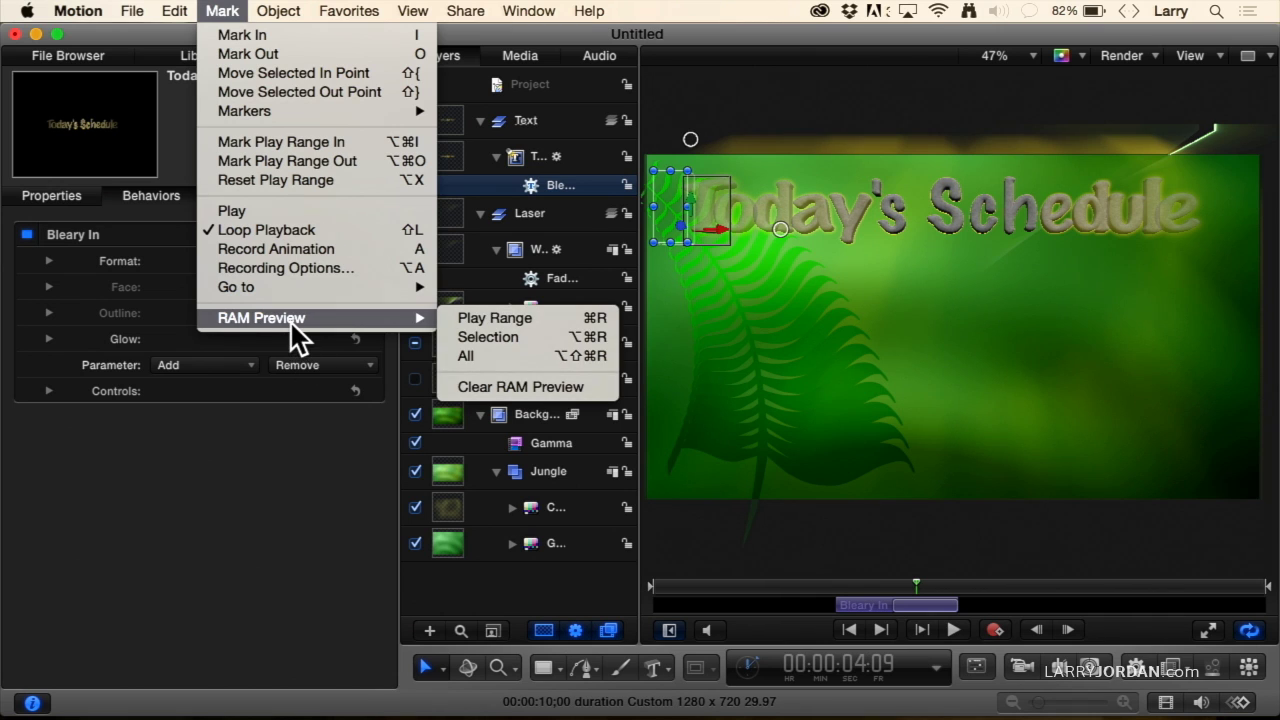
left_click(505, 352)
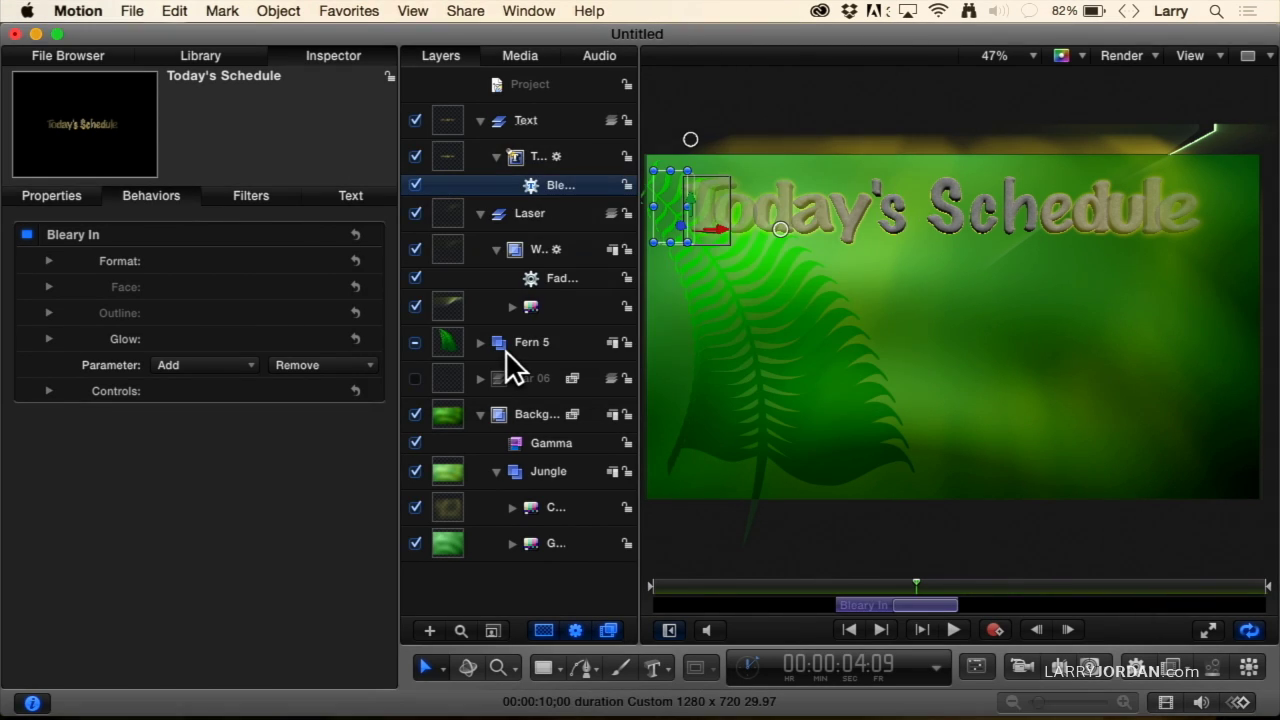
left_click_drag(703, 588, 634, 590)
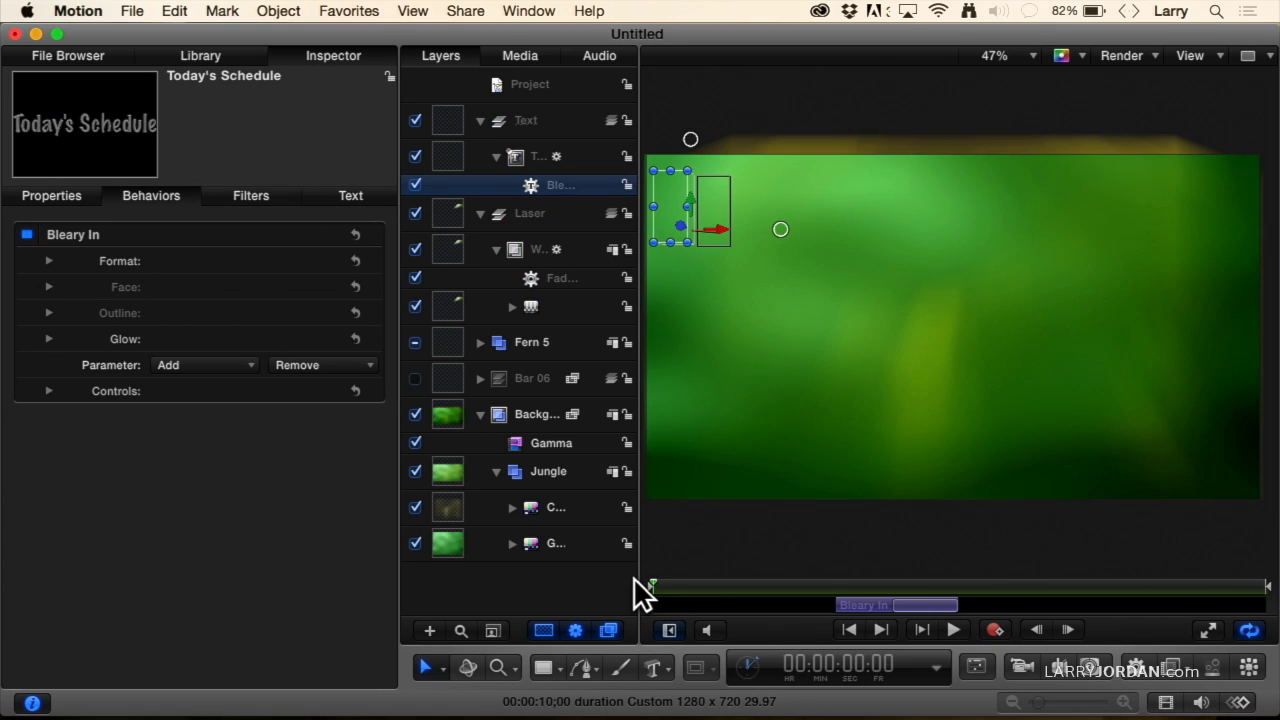
key("space")
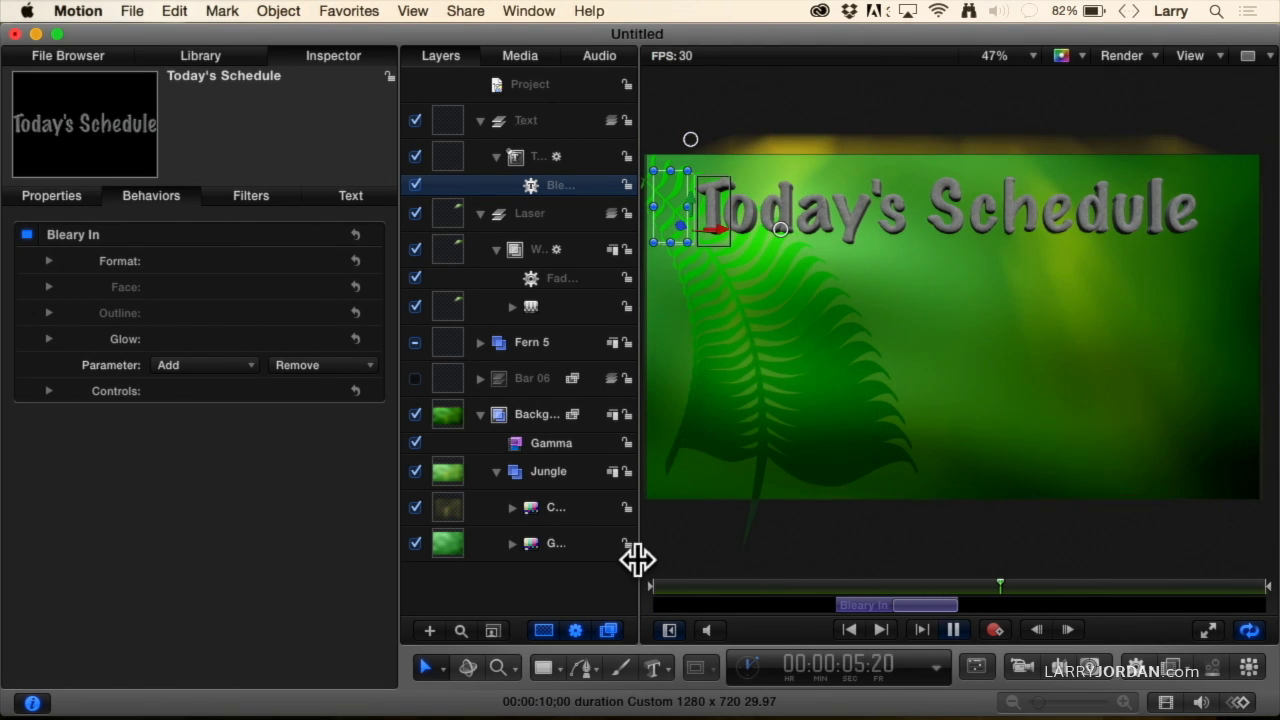
key("space")
left_click_drag(904, 586, 941, 584)
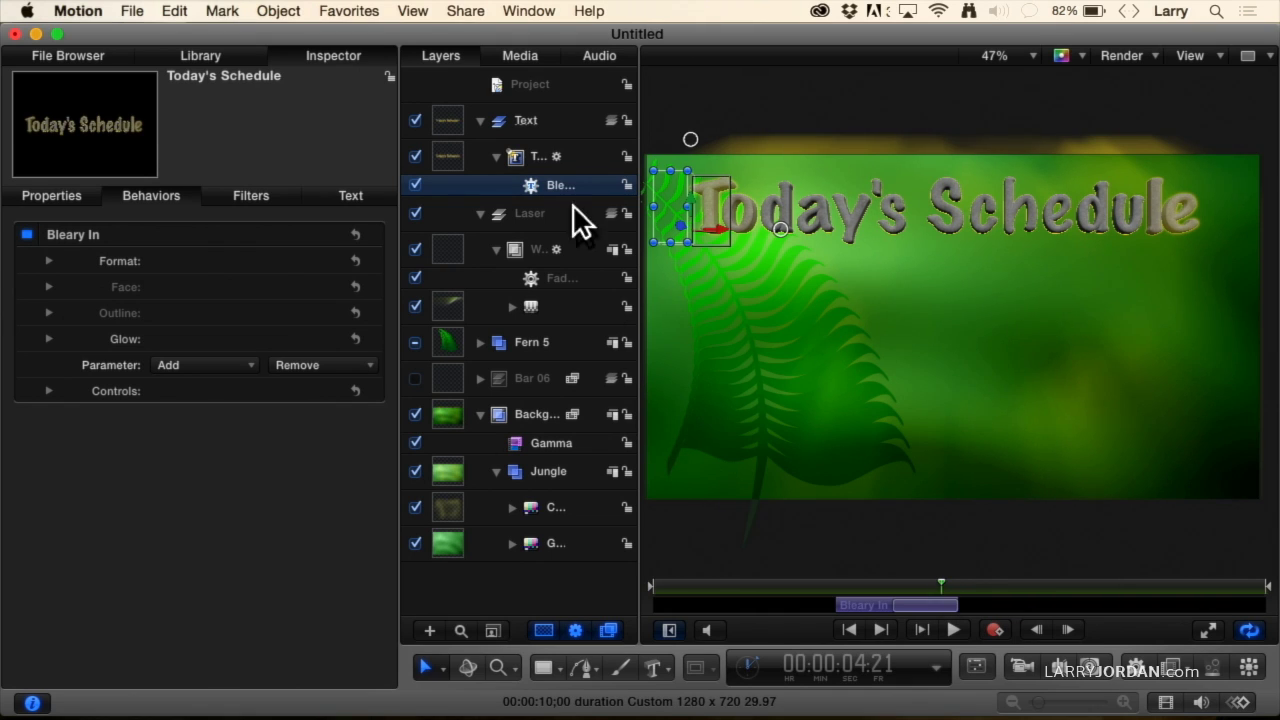
Add 2D text below the title in the Text group, starting with 6:30 AM Bird Watching
left_click(533, 120)
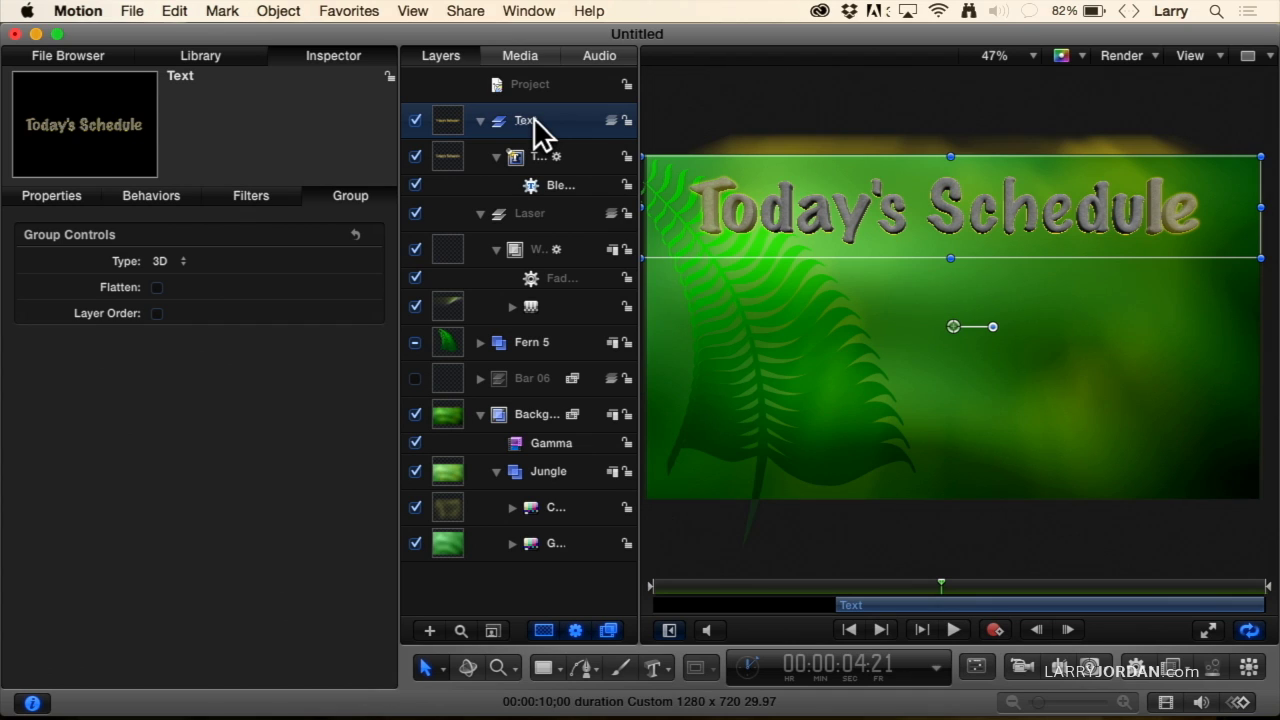
left_click(664, 672)
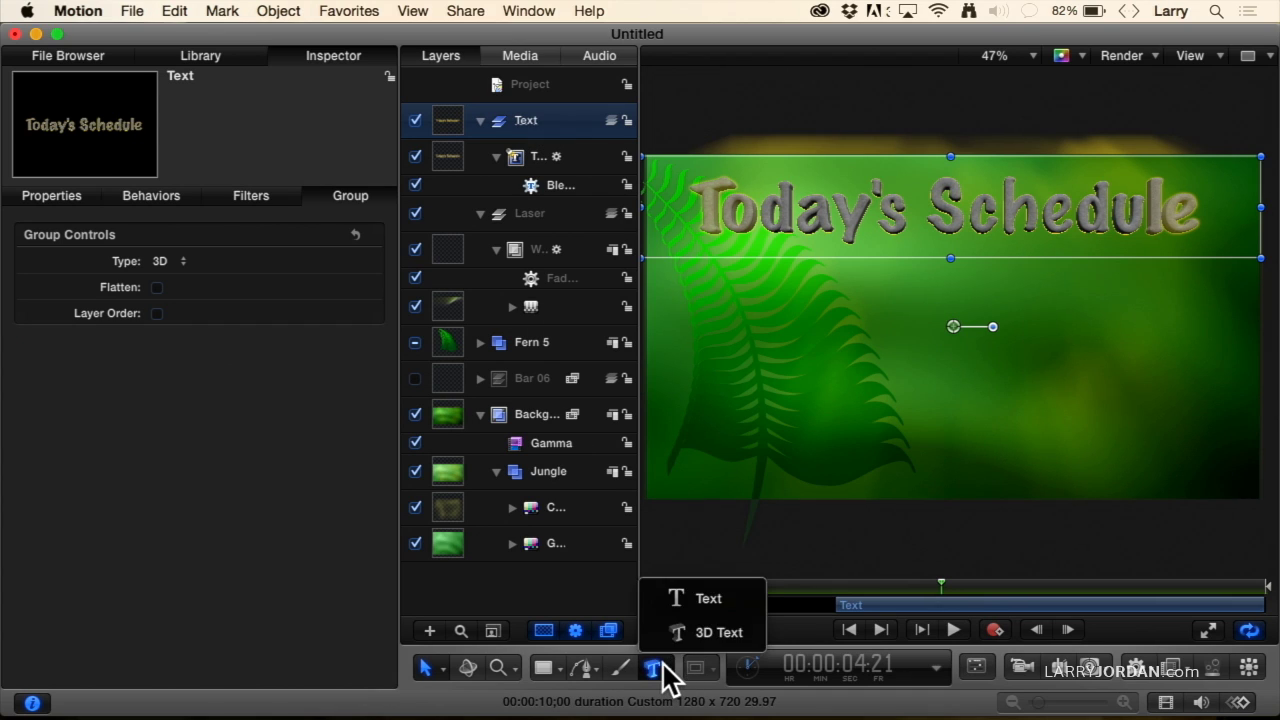
left_click(685, 600)
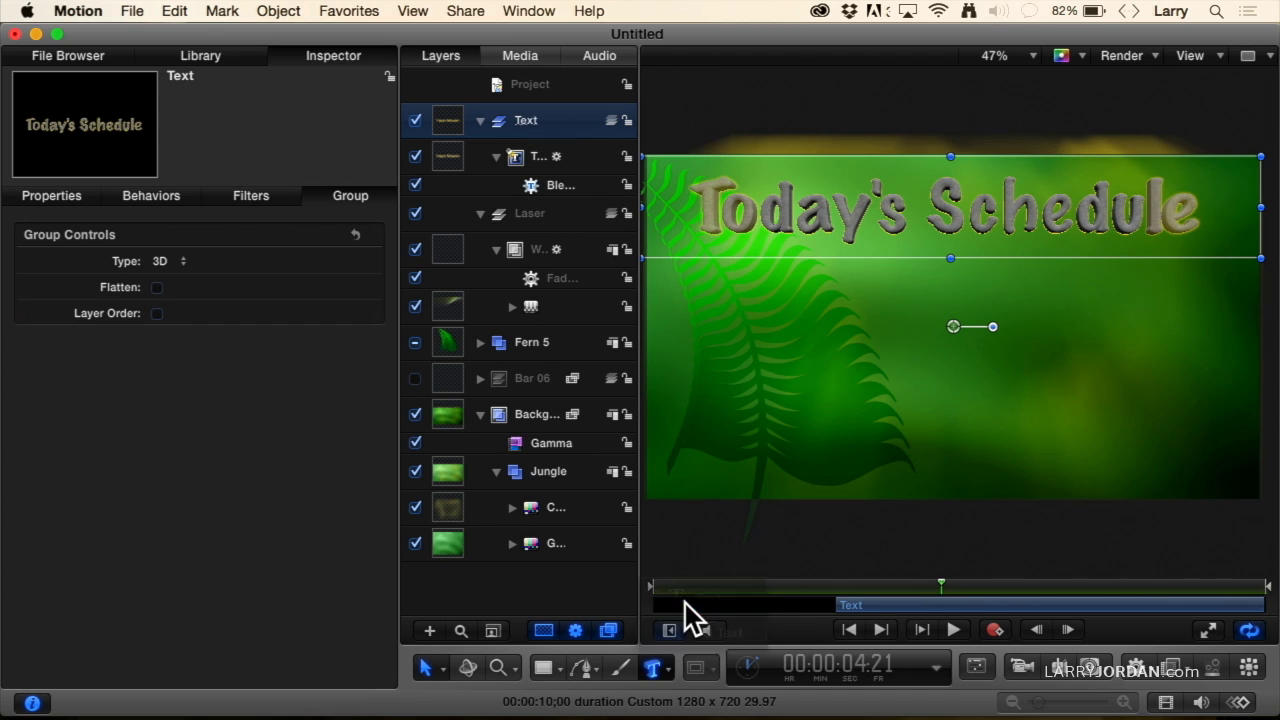
left_click(836, 282)
type("9:")
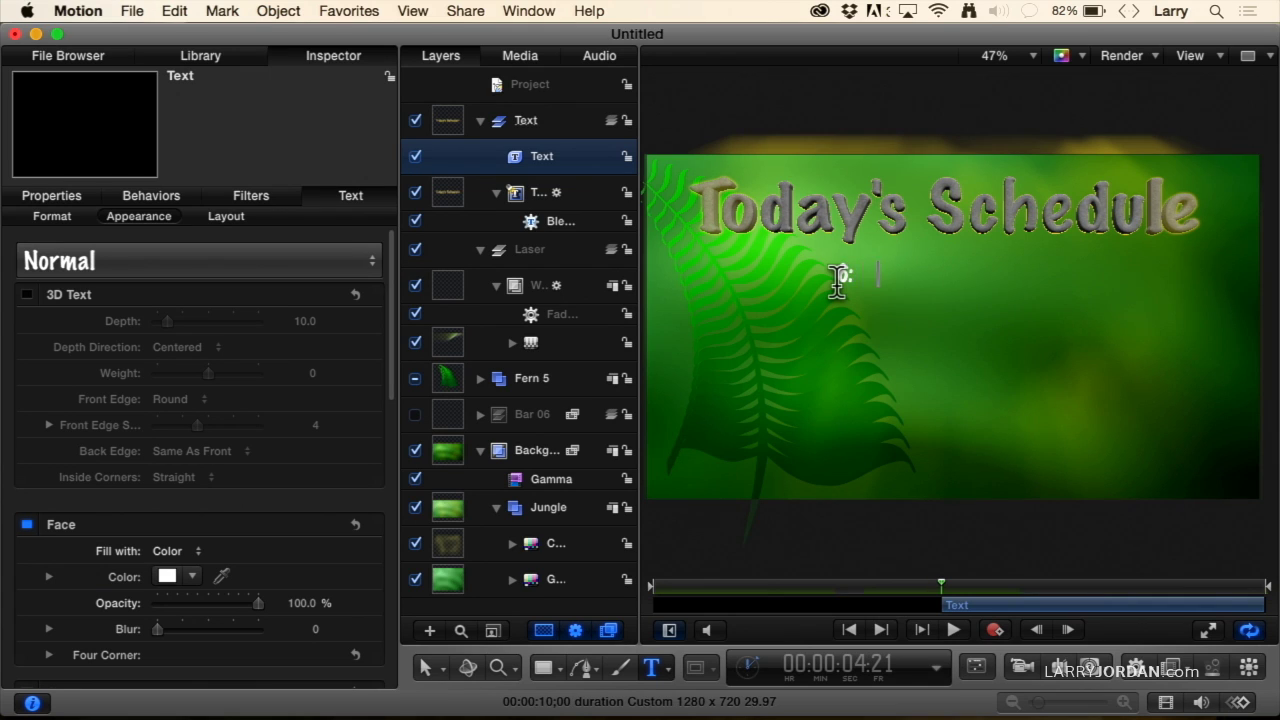
type("30")
key("BackSpace")
type("AM Brid")
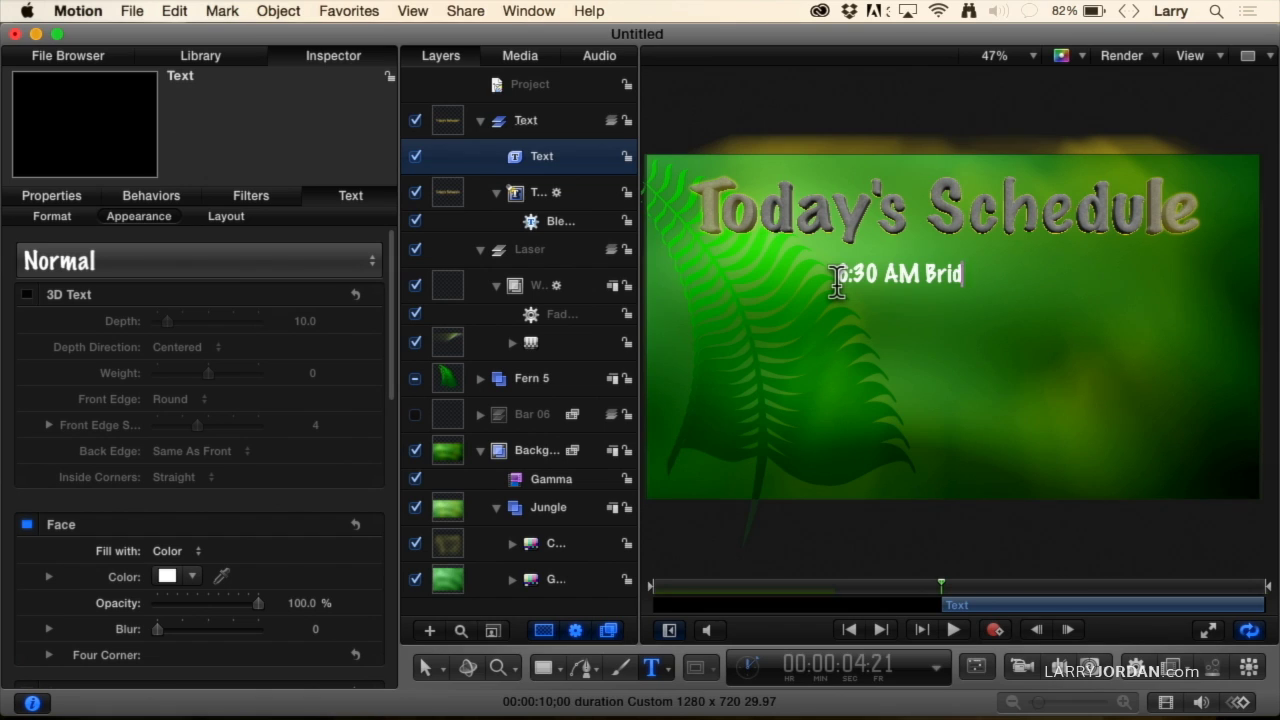
key("BackSpace")
key("BackSpace")
key("BackSpace")
type("ird Watching ")
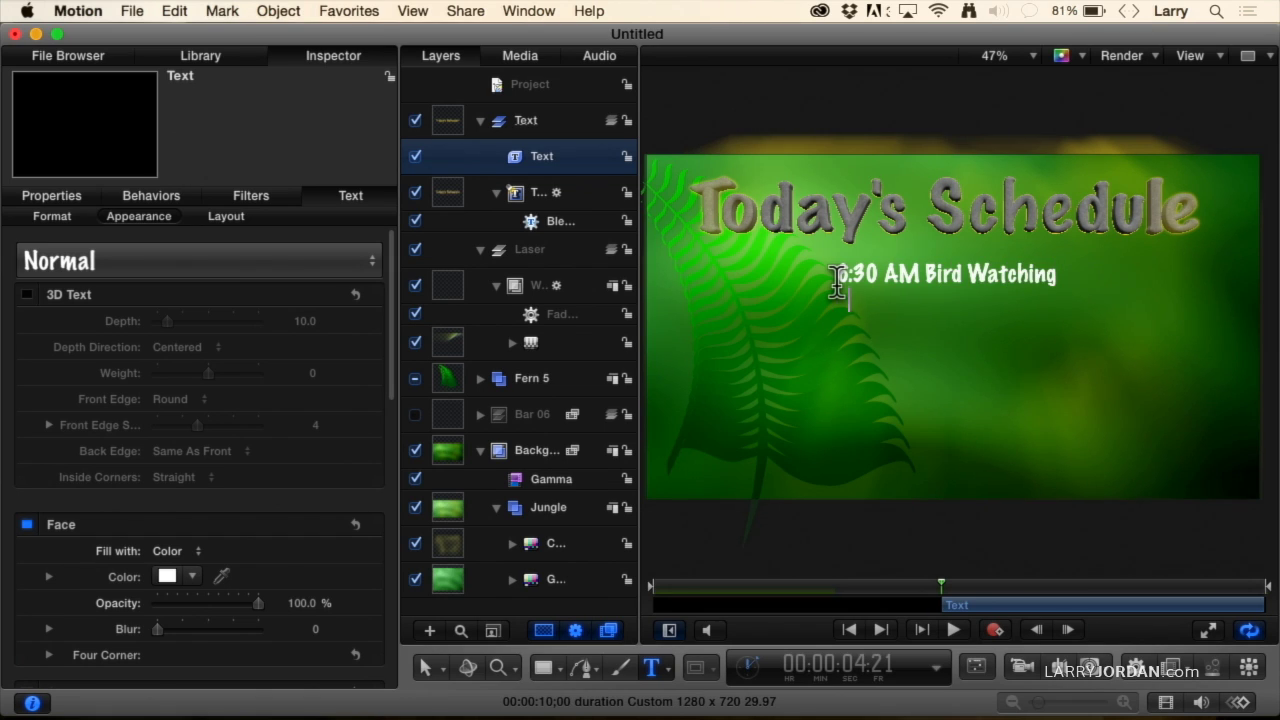
type("9:0 AM")
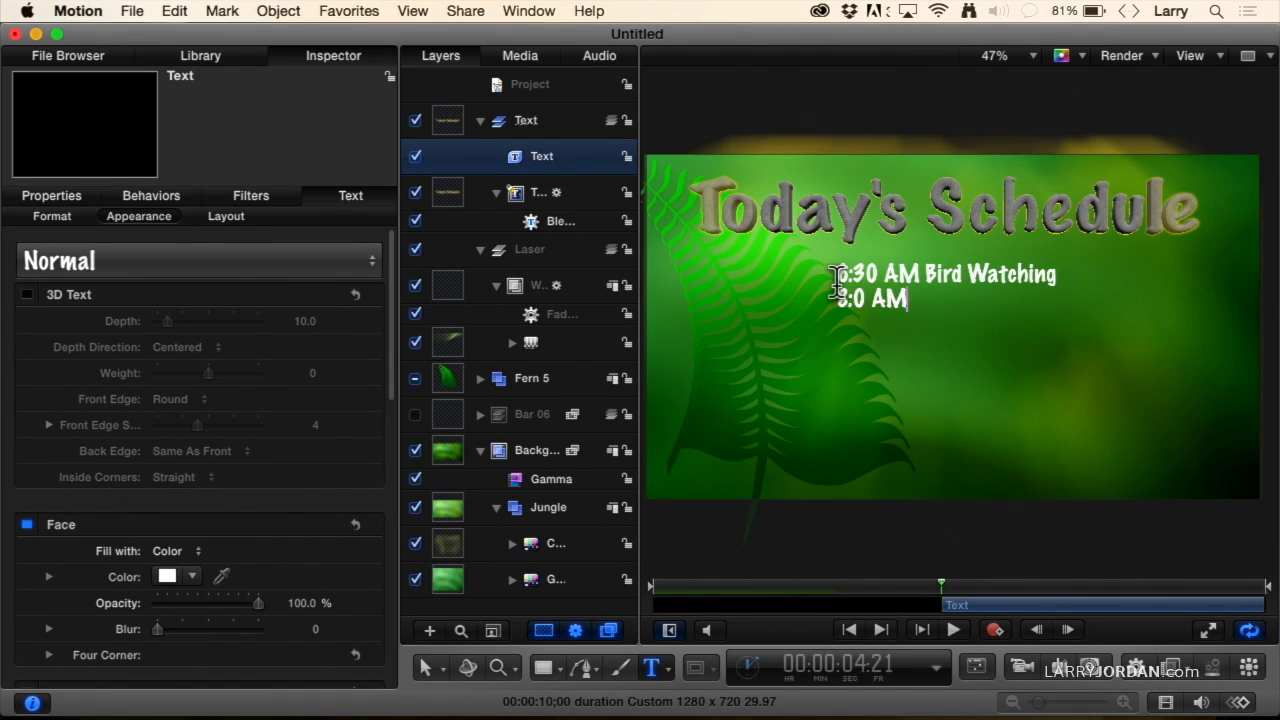
Add the lines 8:00 AM Breakfast and 9:30 AM Nature Walk, fixing typos
key("BackSpace")
key("BackSpace")
key("BackSpace")
type("0 AM Bre")
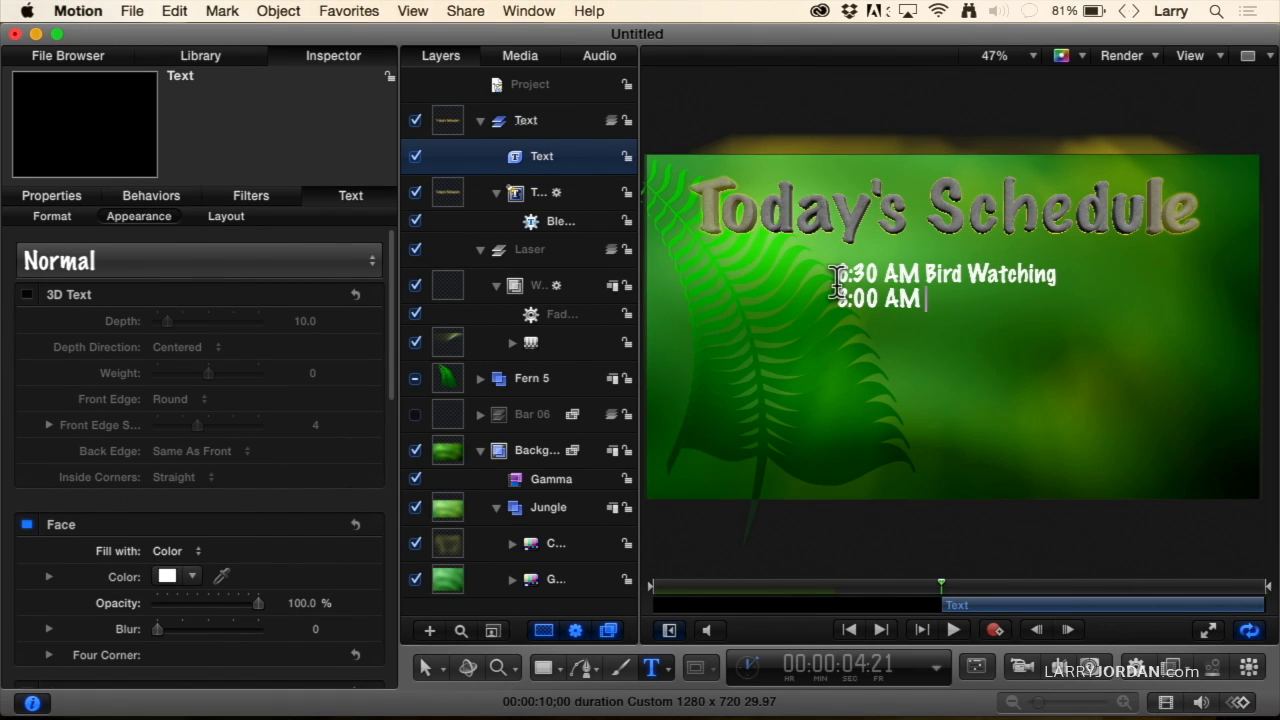
type("akfast")
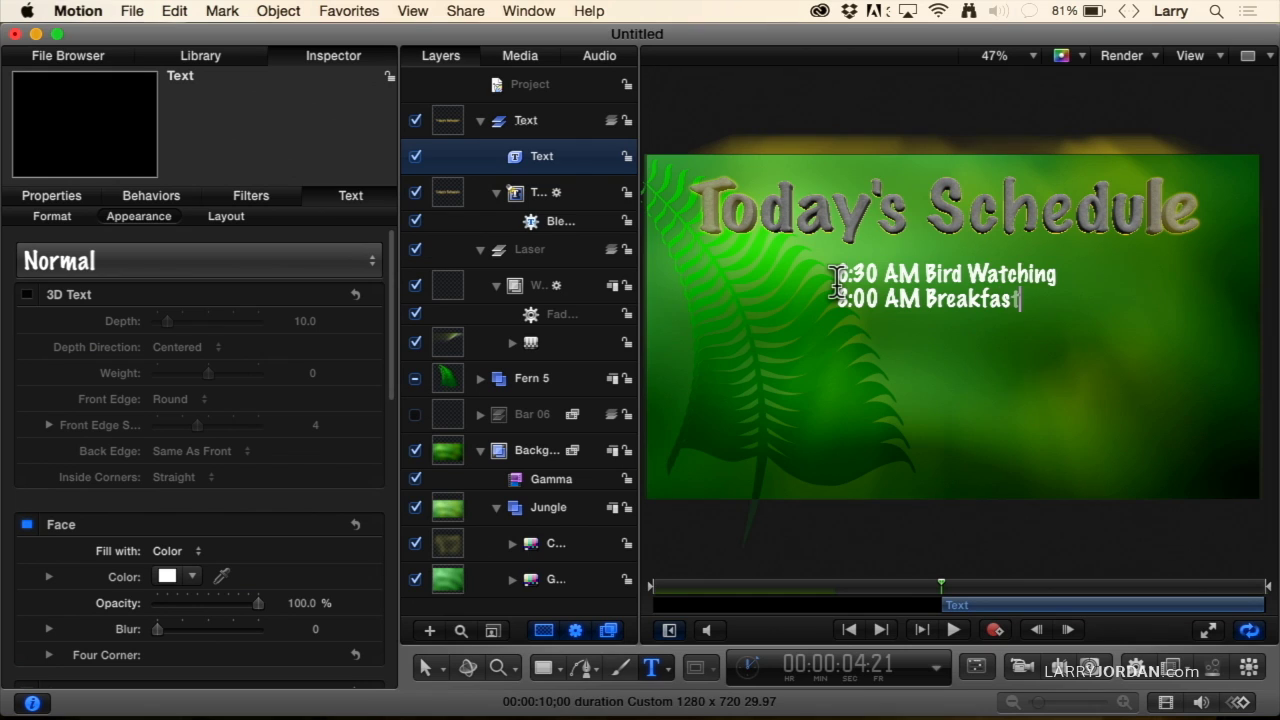
key("Return")
type("9")
key("BackSpace")
type("9:300 AM")
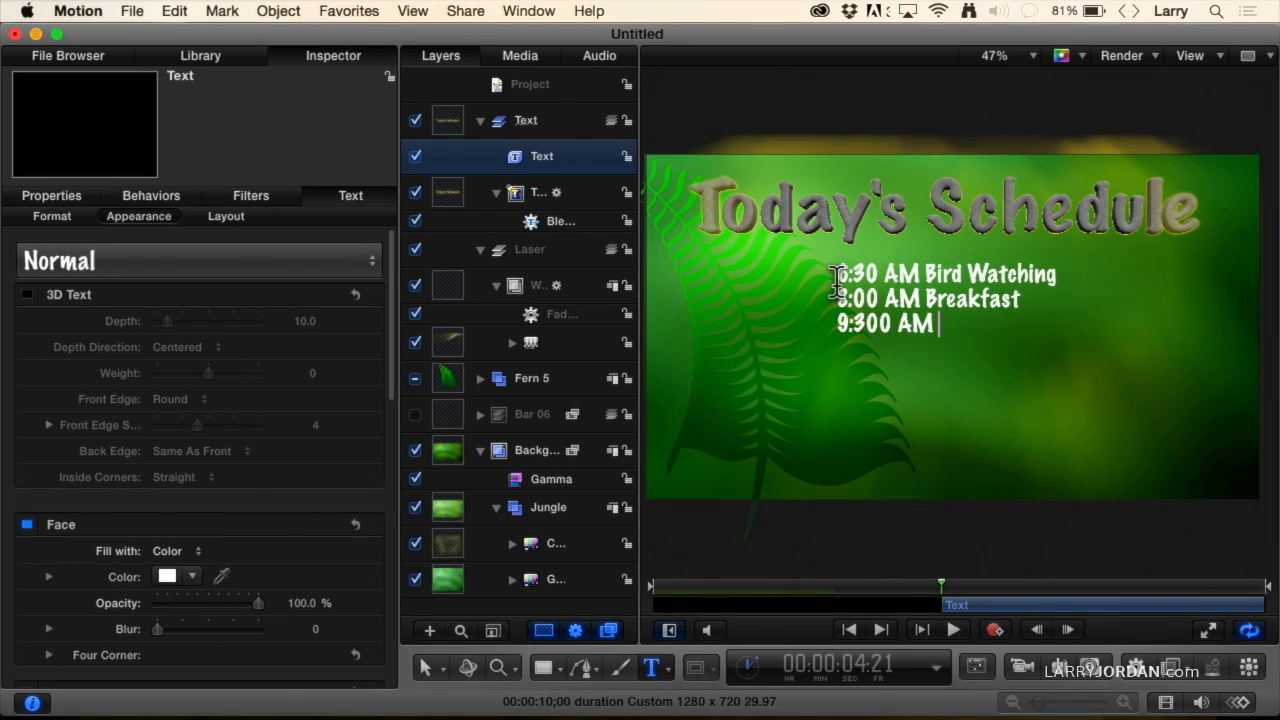
key("BackSpace")
key("BackSpace")
key("BackSpace")
key("BackSpace")
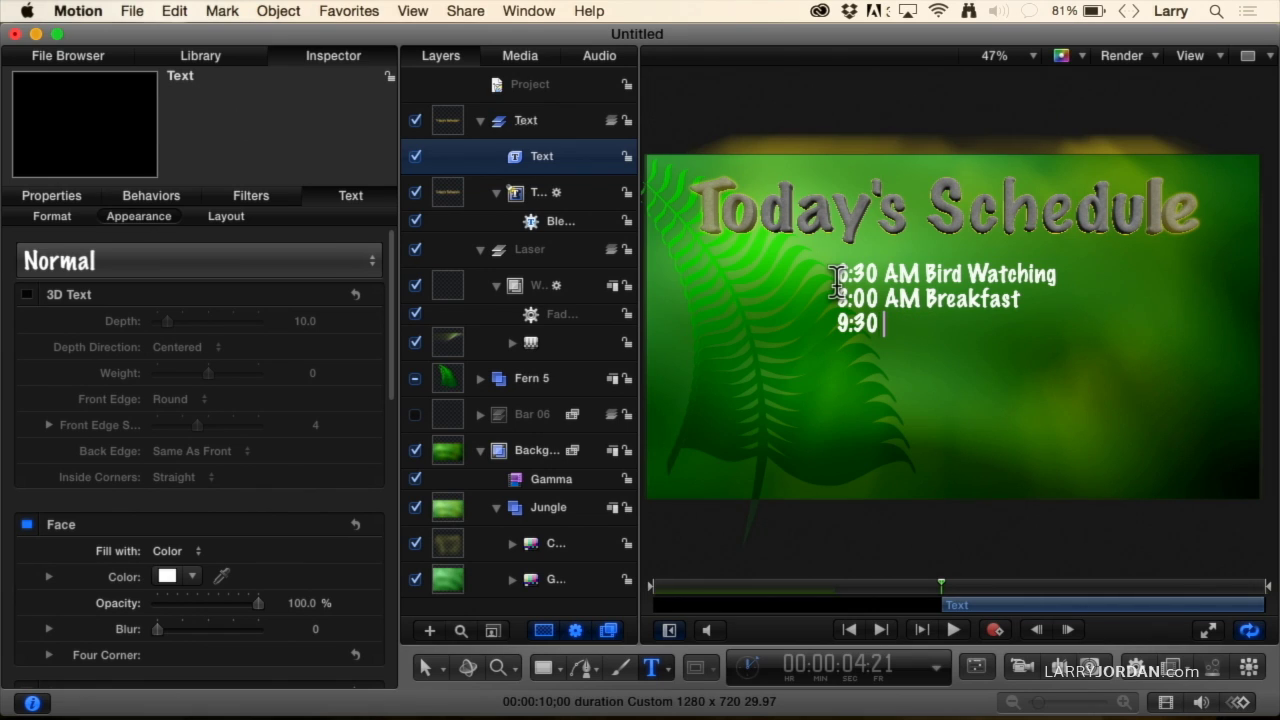
type("AM N")
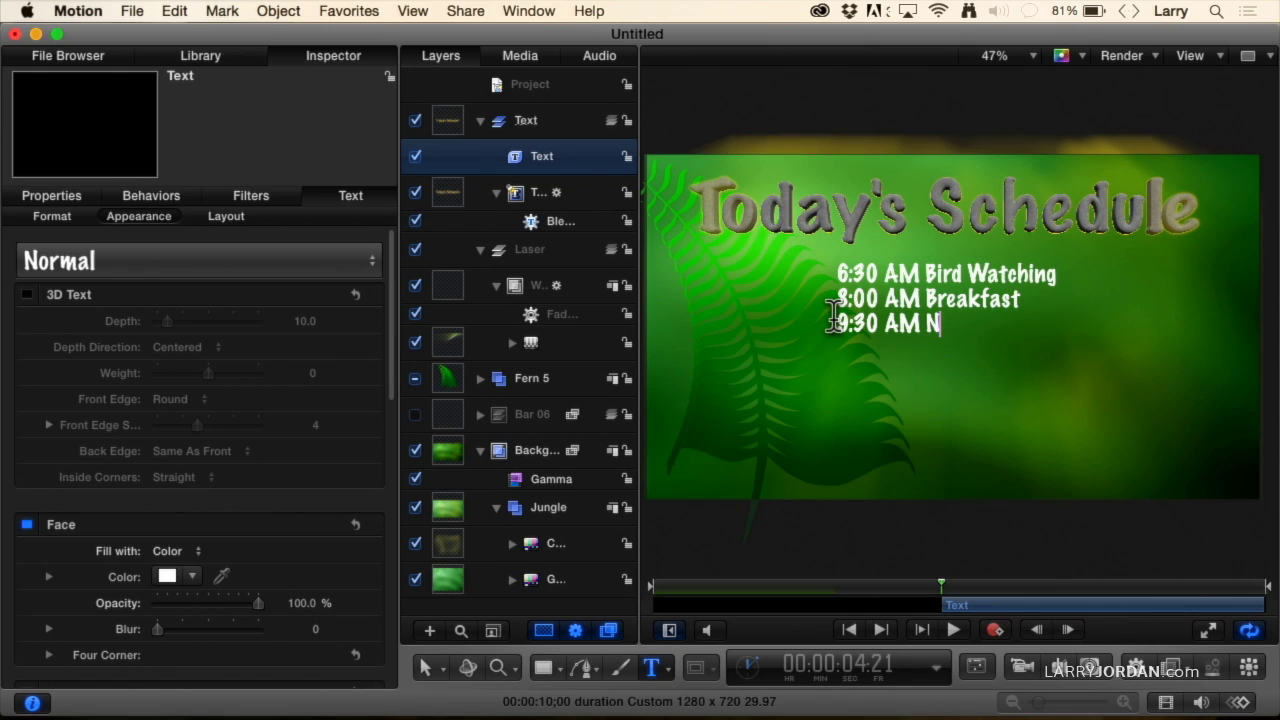
type("ature Walk")
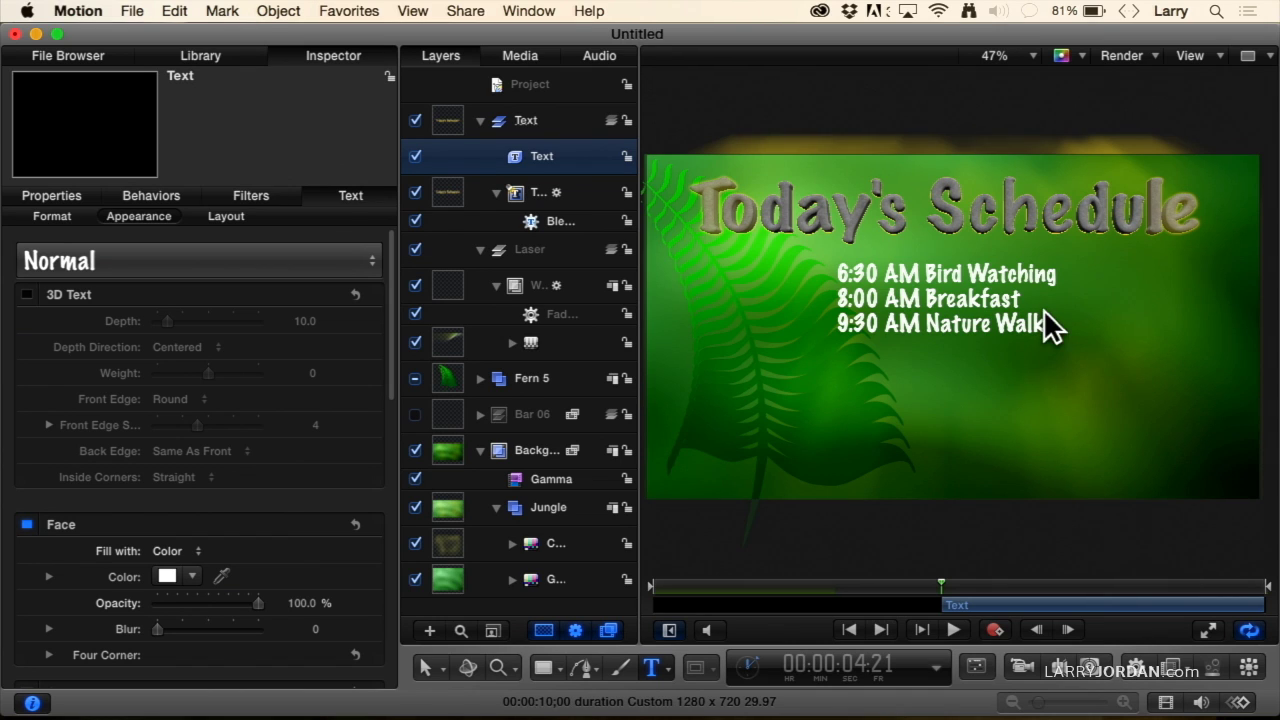
key("Escape")
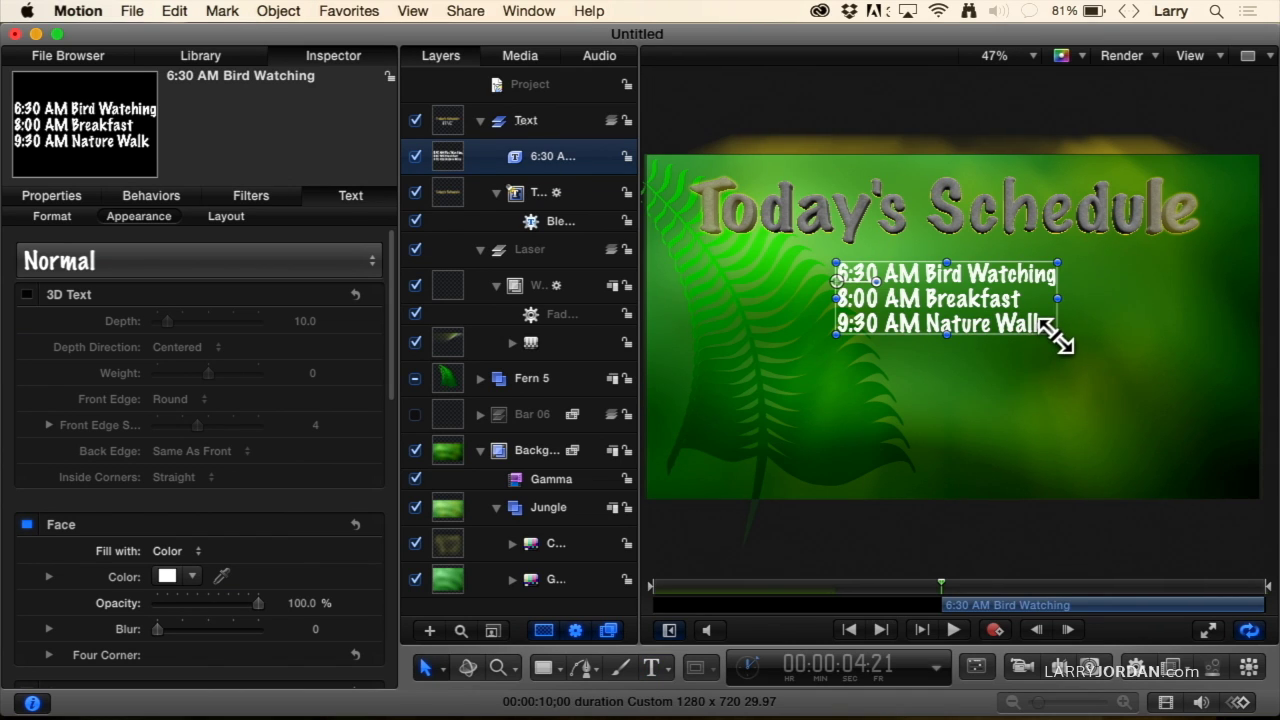
Enlarge the schedule lines, set Line Spacing to 21 and Size to 40, and center them under the title
left_click_drag(1055, 338, 947, 346)
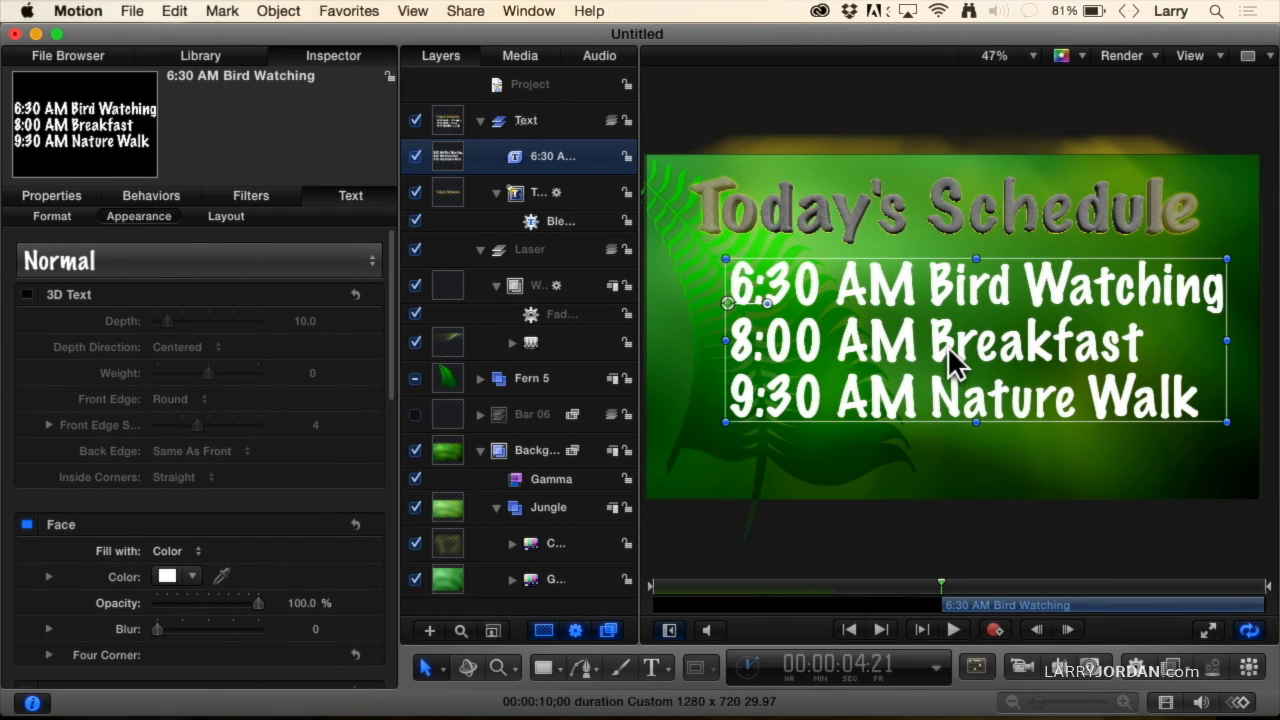
key("F7")
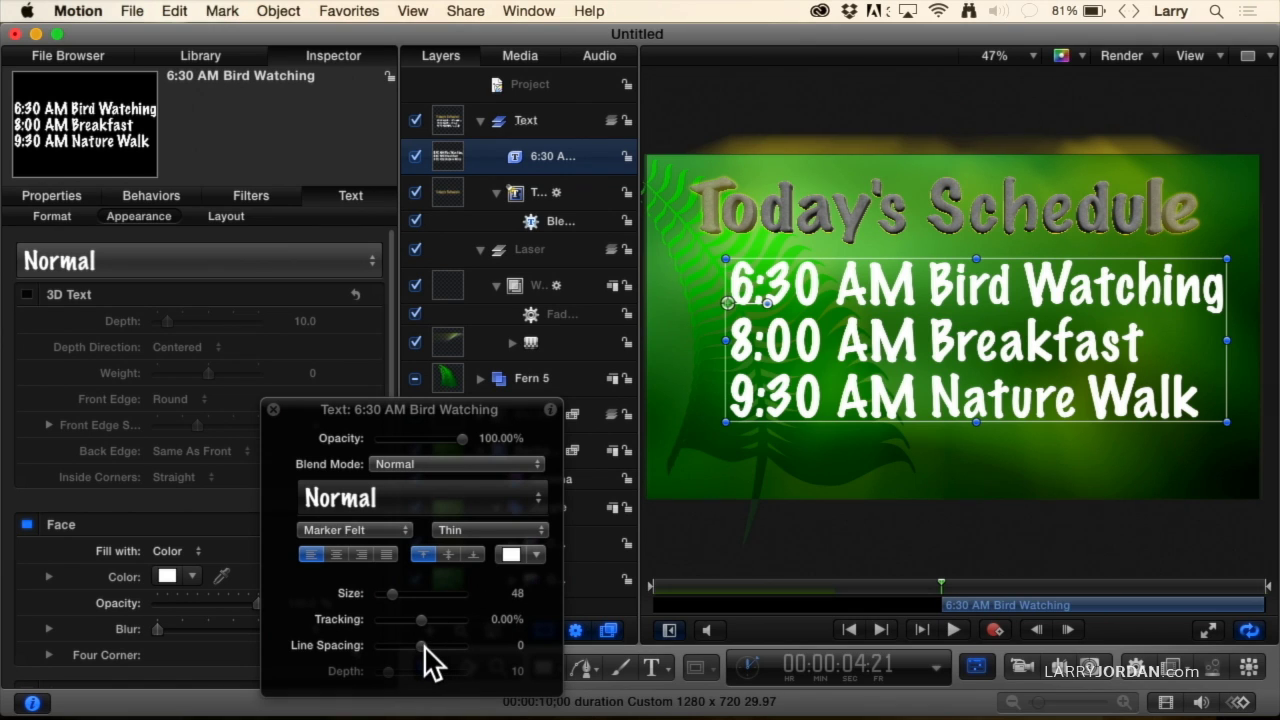
left_click_drag(425, 648, 432, 645)
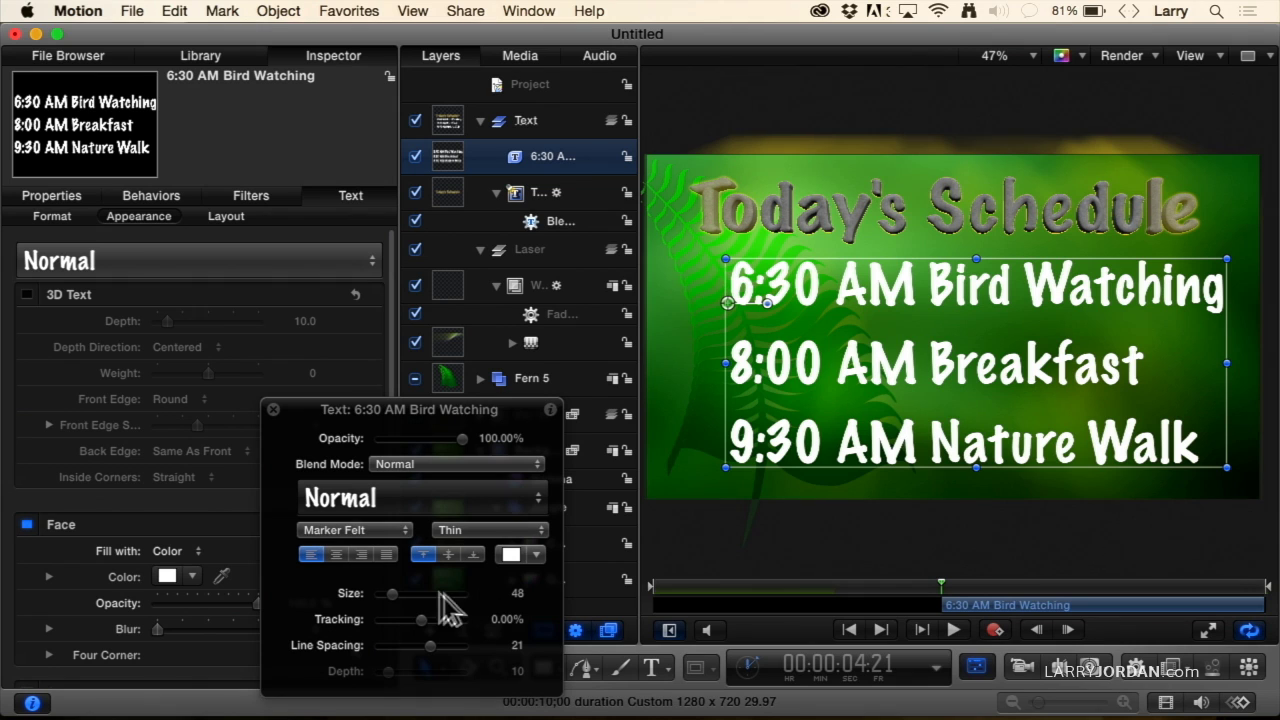
left_click_drag(392, 593, 387, 593)
left_click_drag(834, 353, 863, 360)
left_click(273, 409)
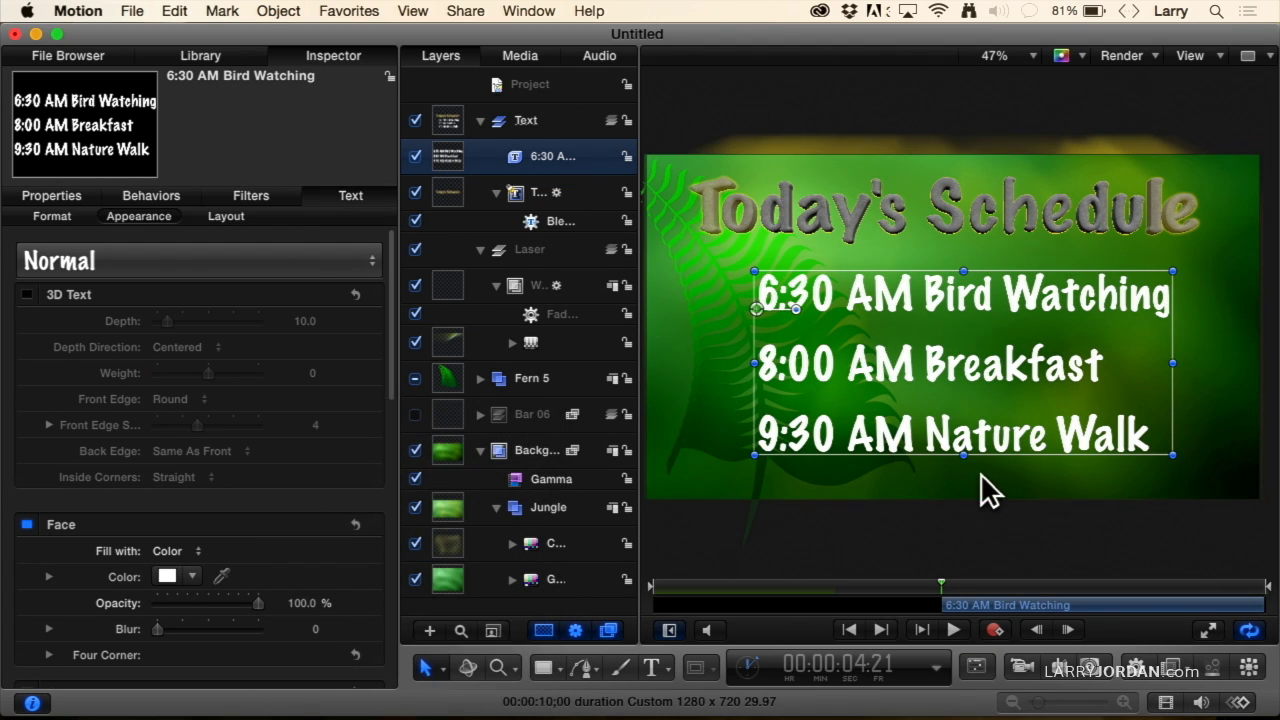
Apply the Text-Energetic Scramble In behavior to the schedule lines
left_click(1137, 668)
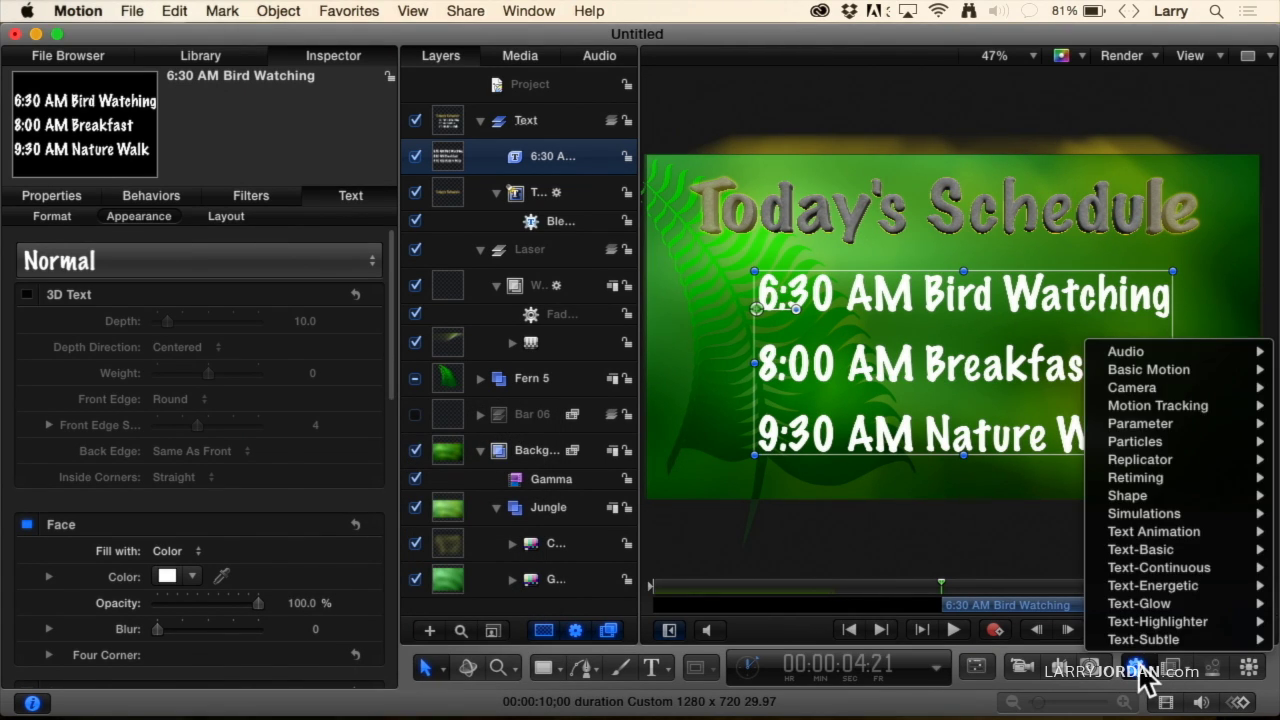
mouse_move(1144, 574)
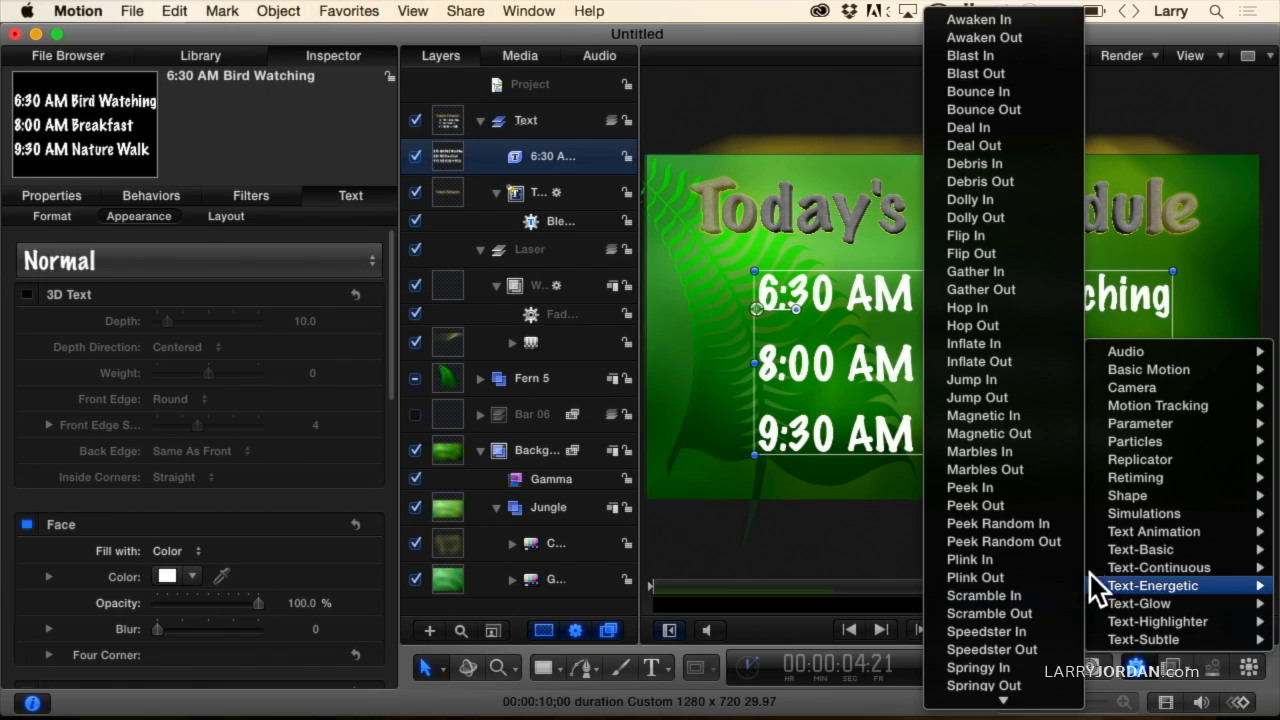
left_click(1043, 597)
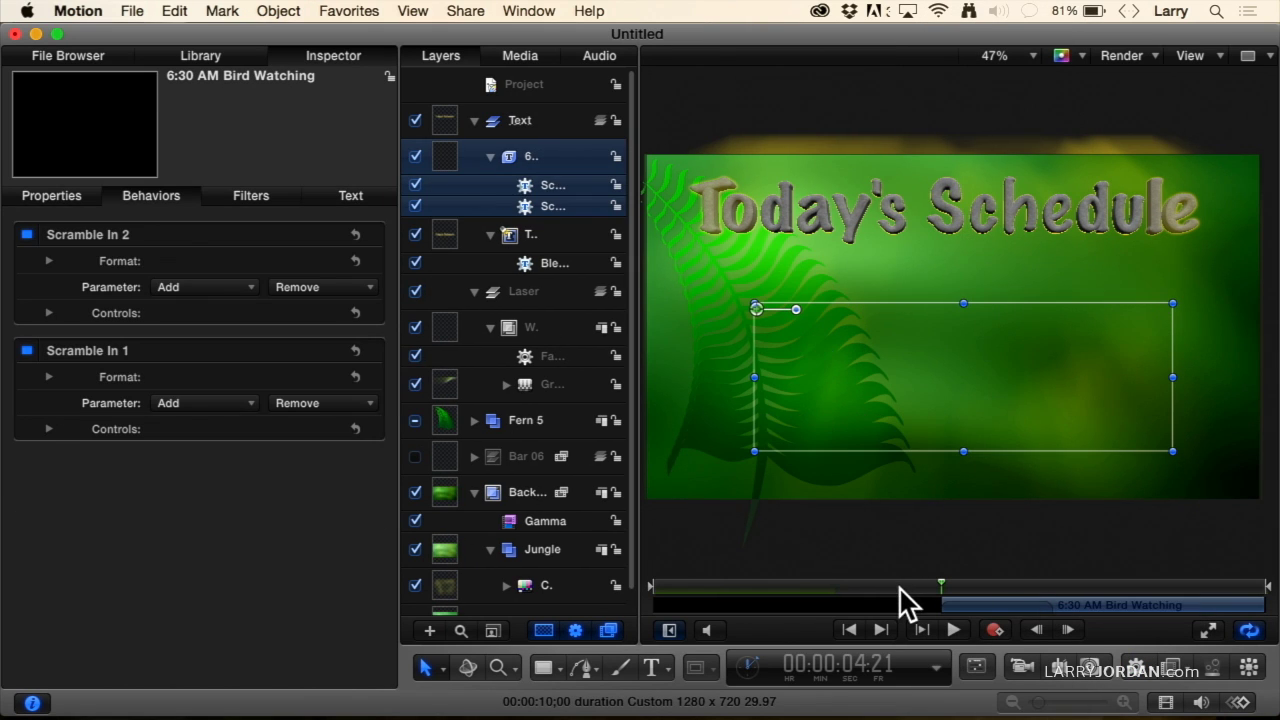
Play the project from near the start to preview the scramble animation
left_click(900, 586)
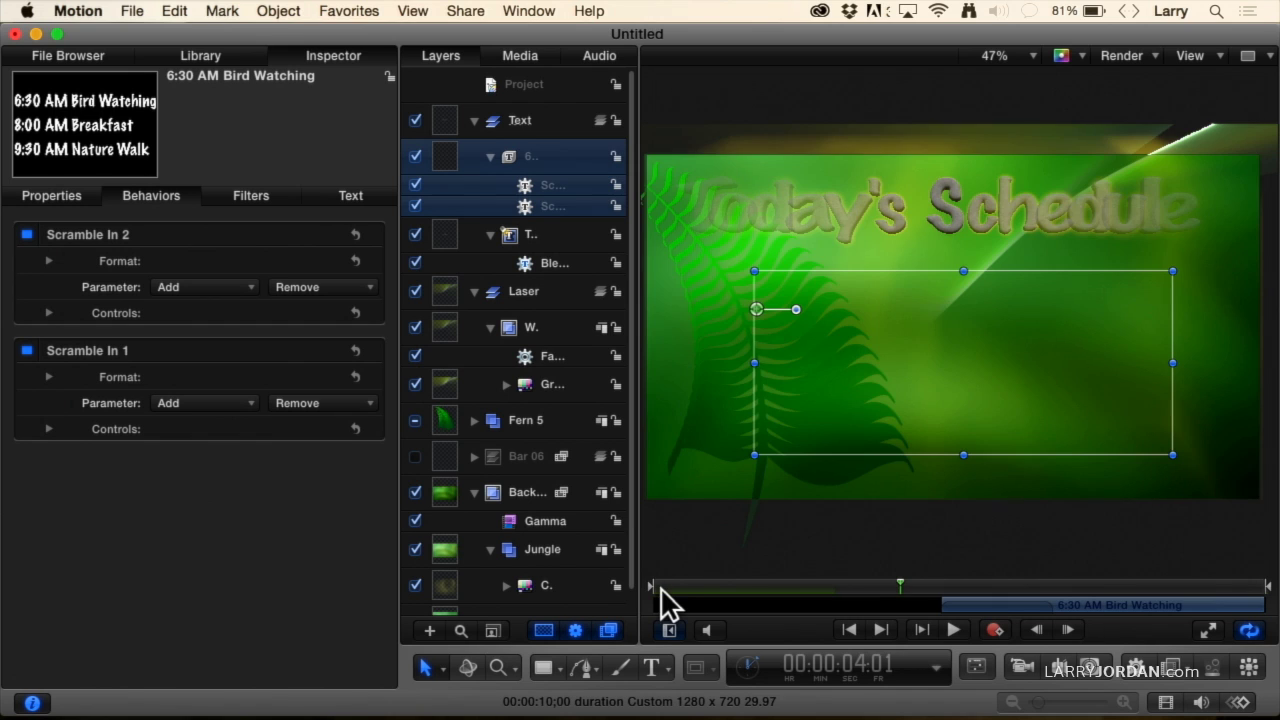
left_click(660, 587)
key("space")
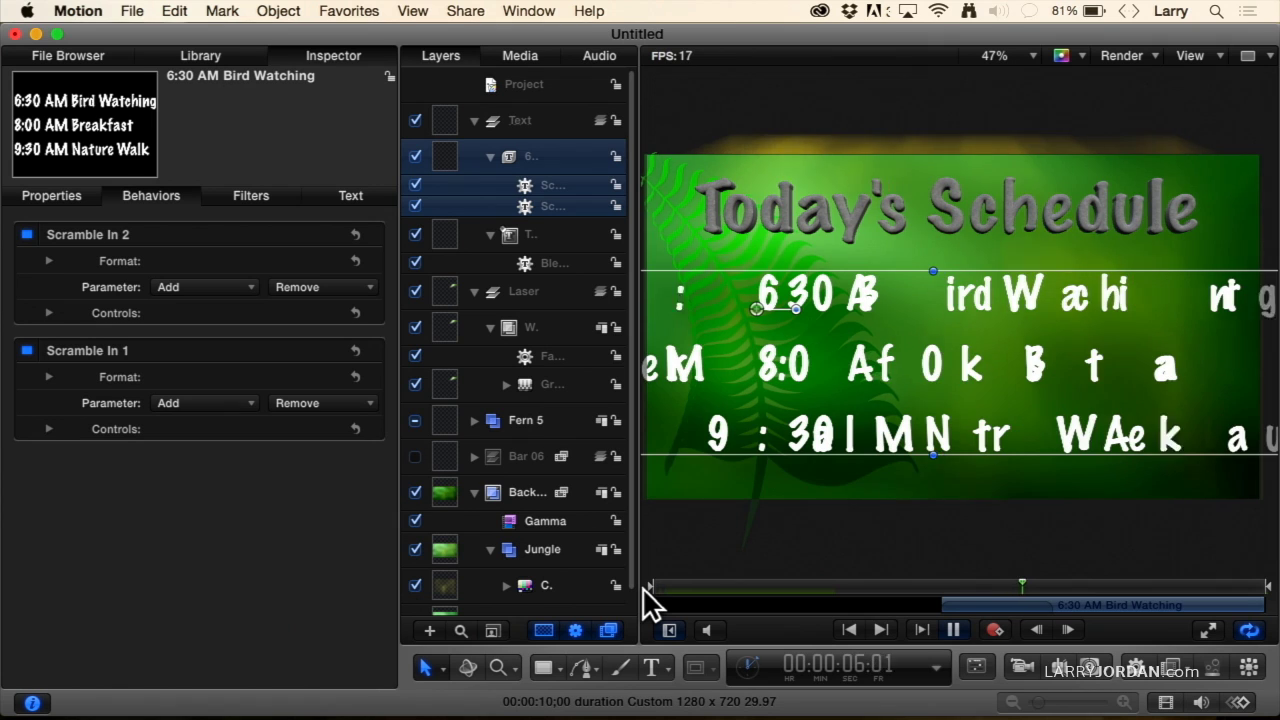
key("space")
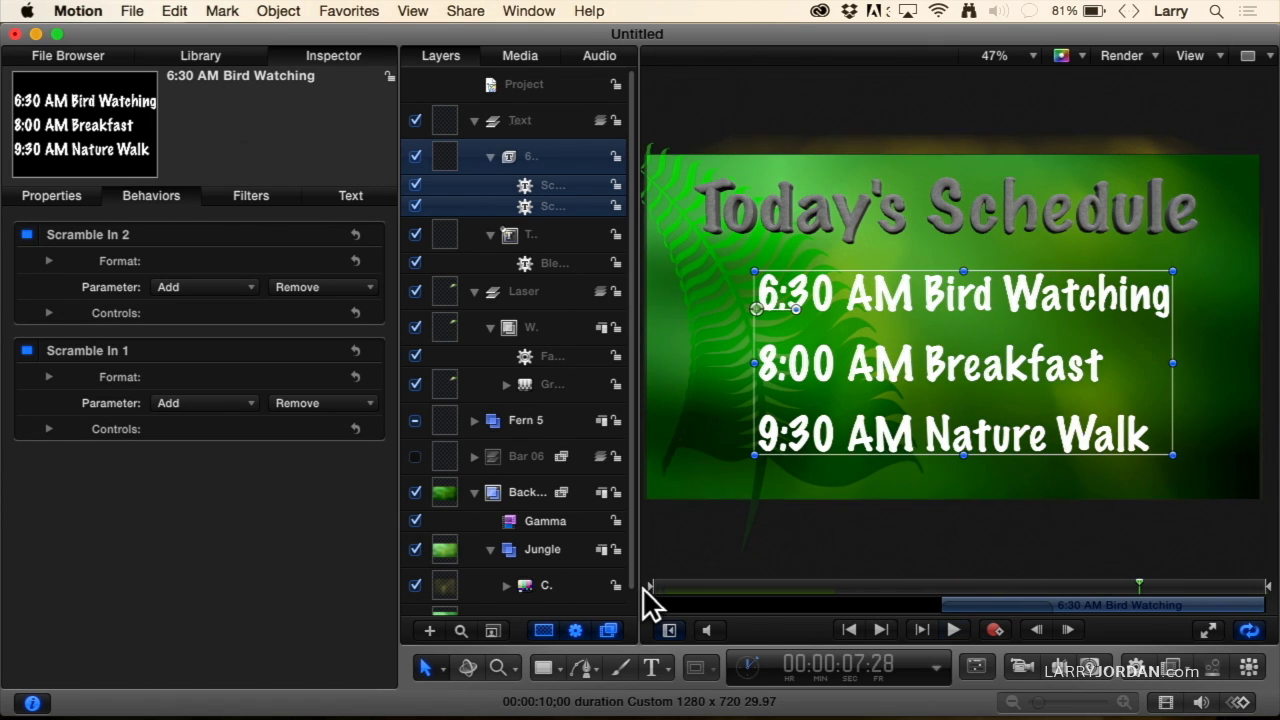
Enable a Drop Shadow on the schedule text with Opacity 95%, Blur 3 and Distance 5.0
left_click_drag(1136, 590, 1126, 584)
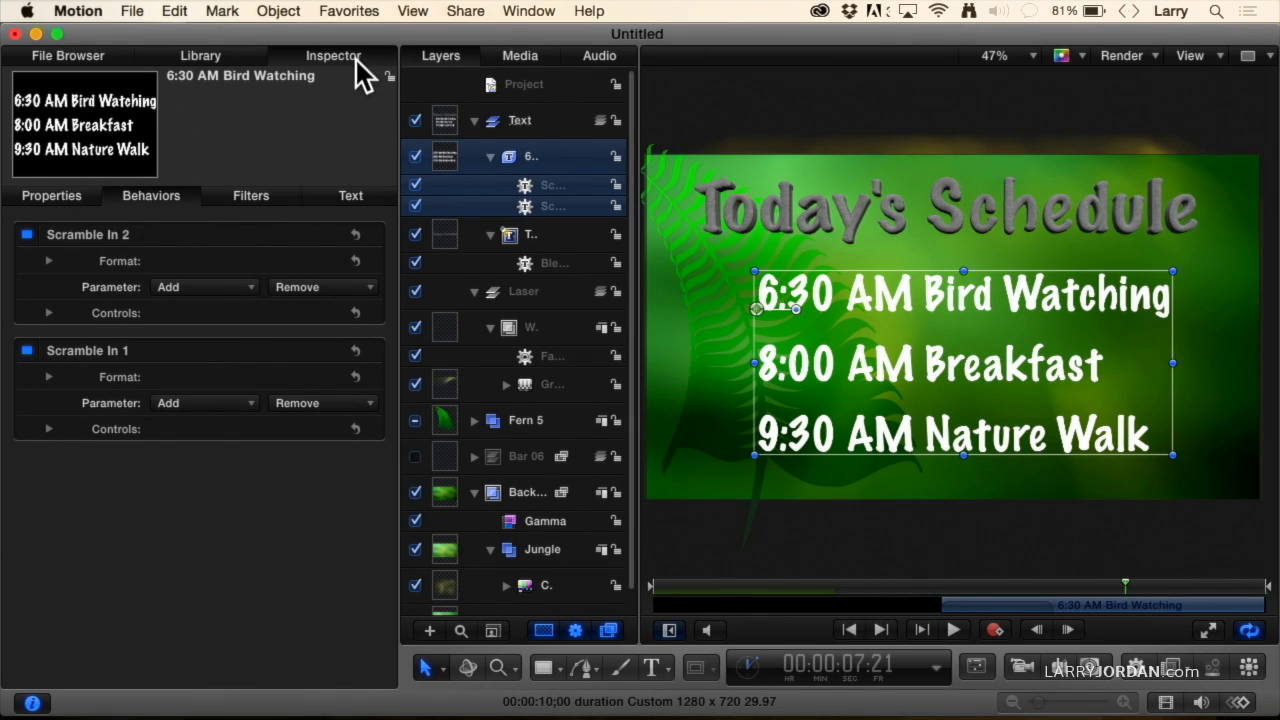
left_click(352, 195)
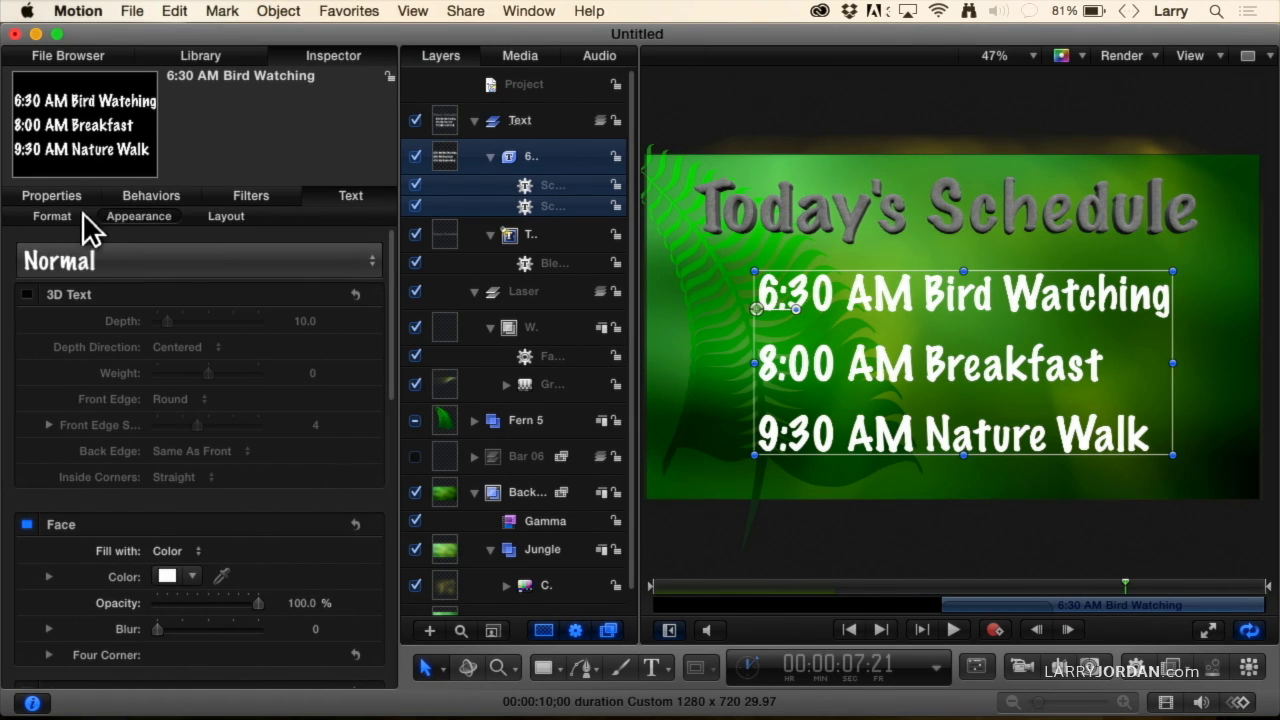
scroll(163, 340, "down", 10)
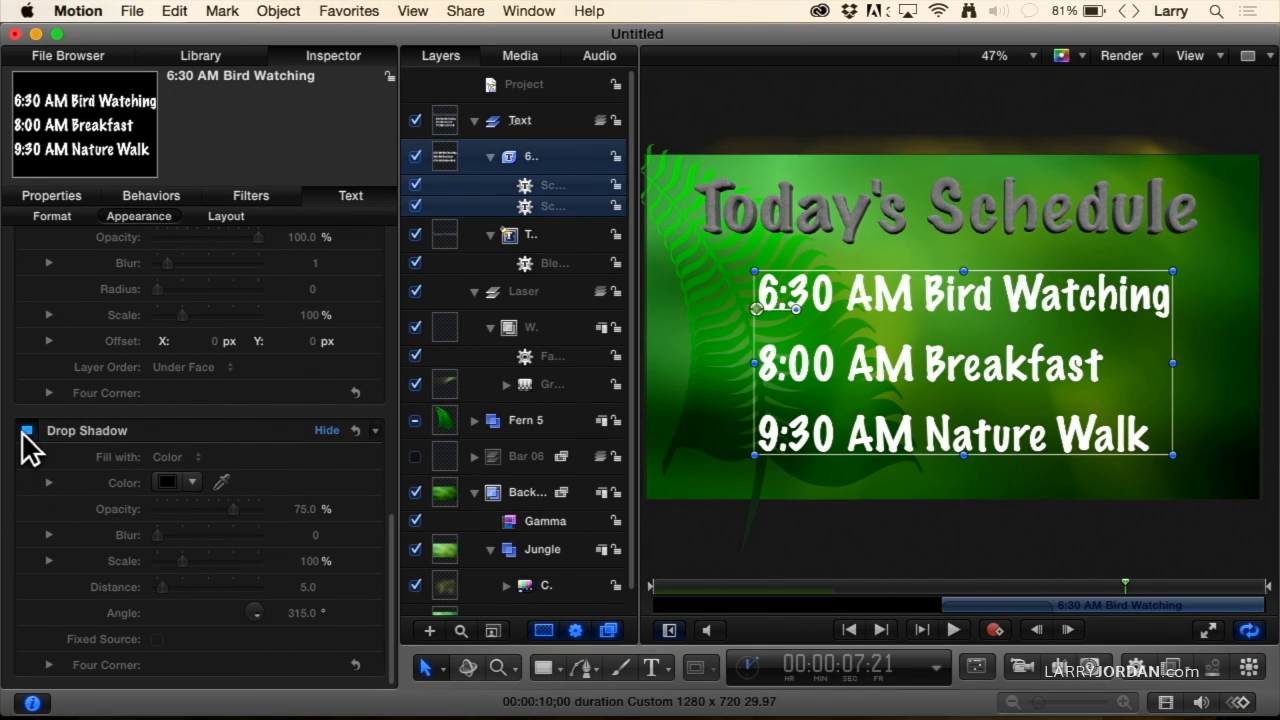
left_click(24, 432)
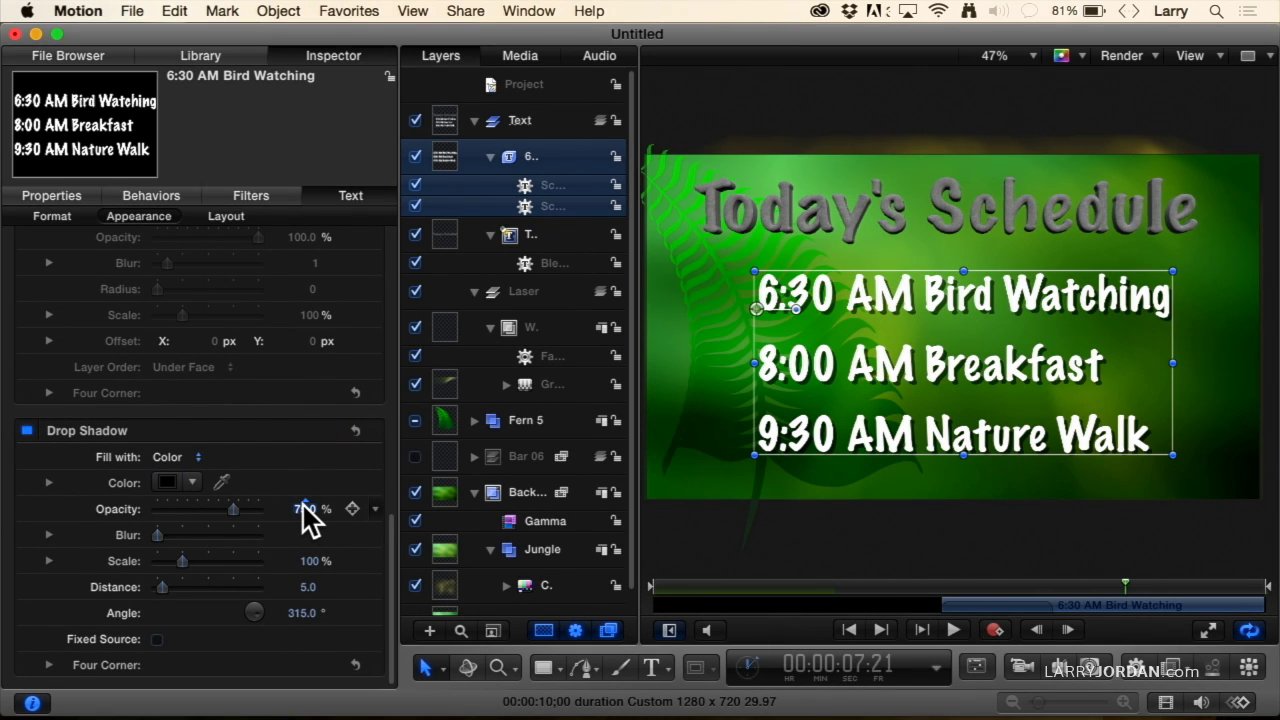
left_click_drag(305, 515, 325, 512)
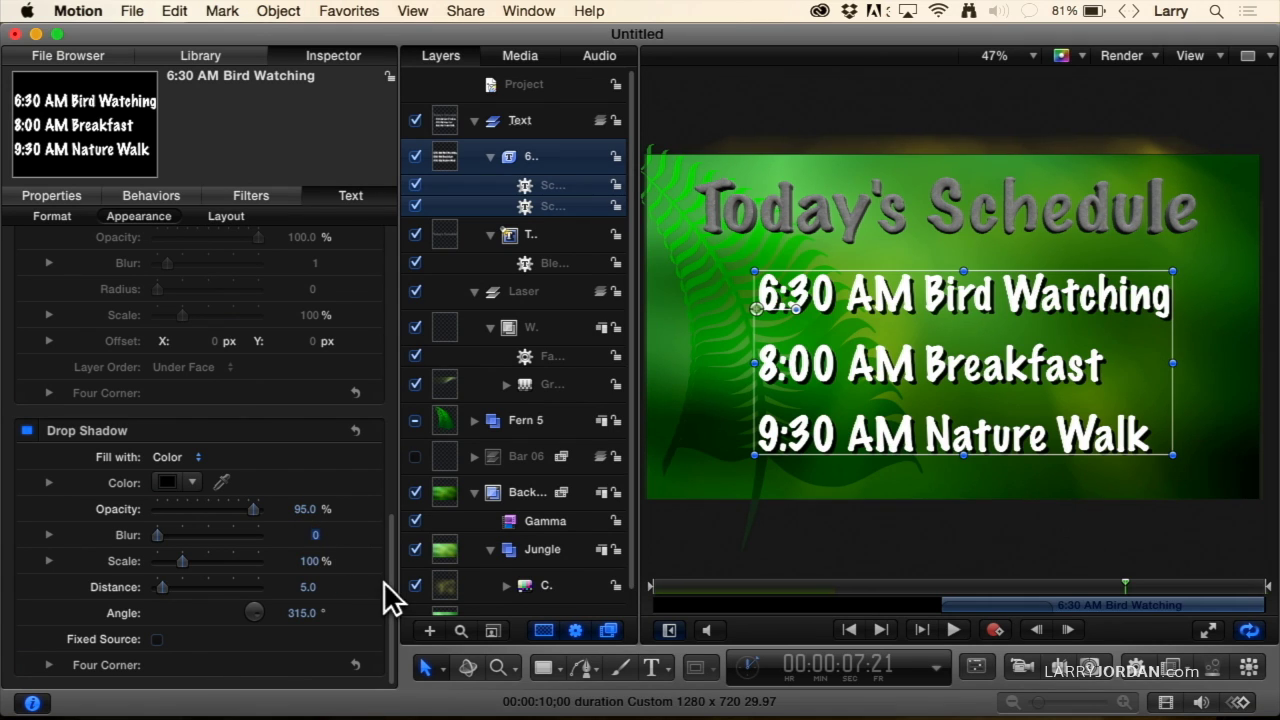
left_click_drag(315, 535, 330, 535)
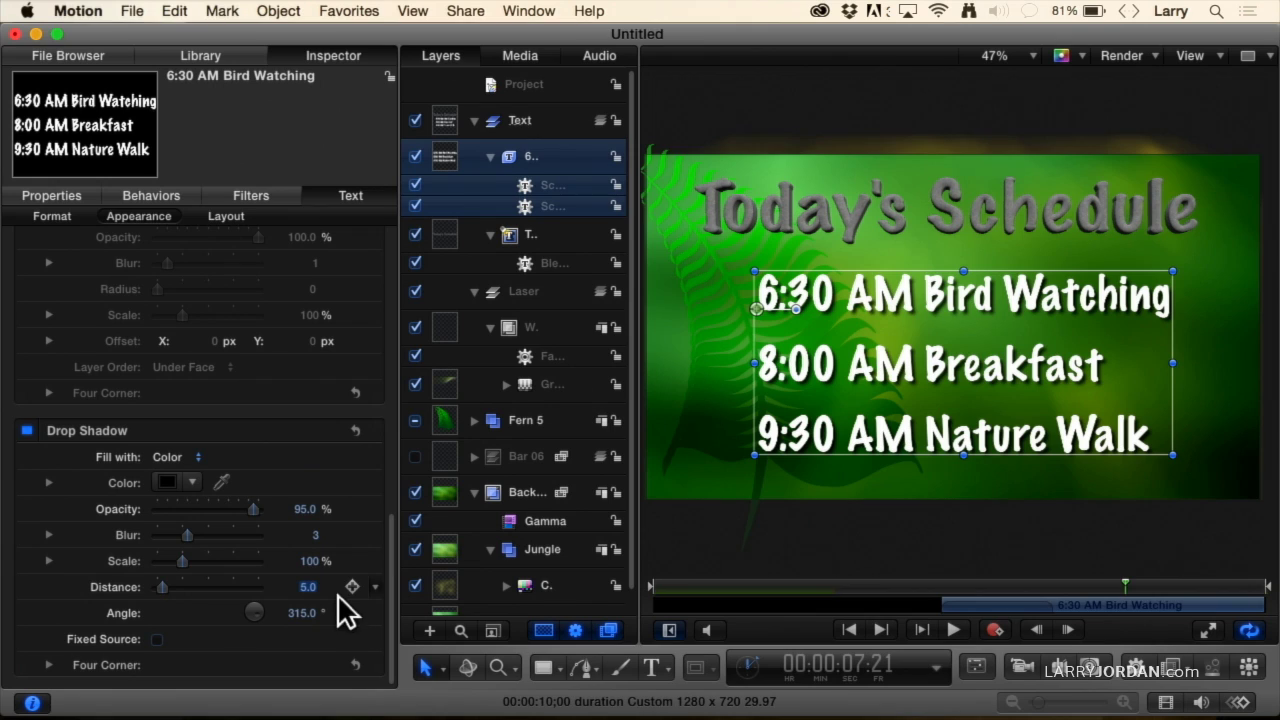
left_click_drag(338, 597, 352, 597)
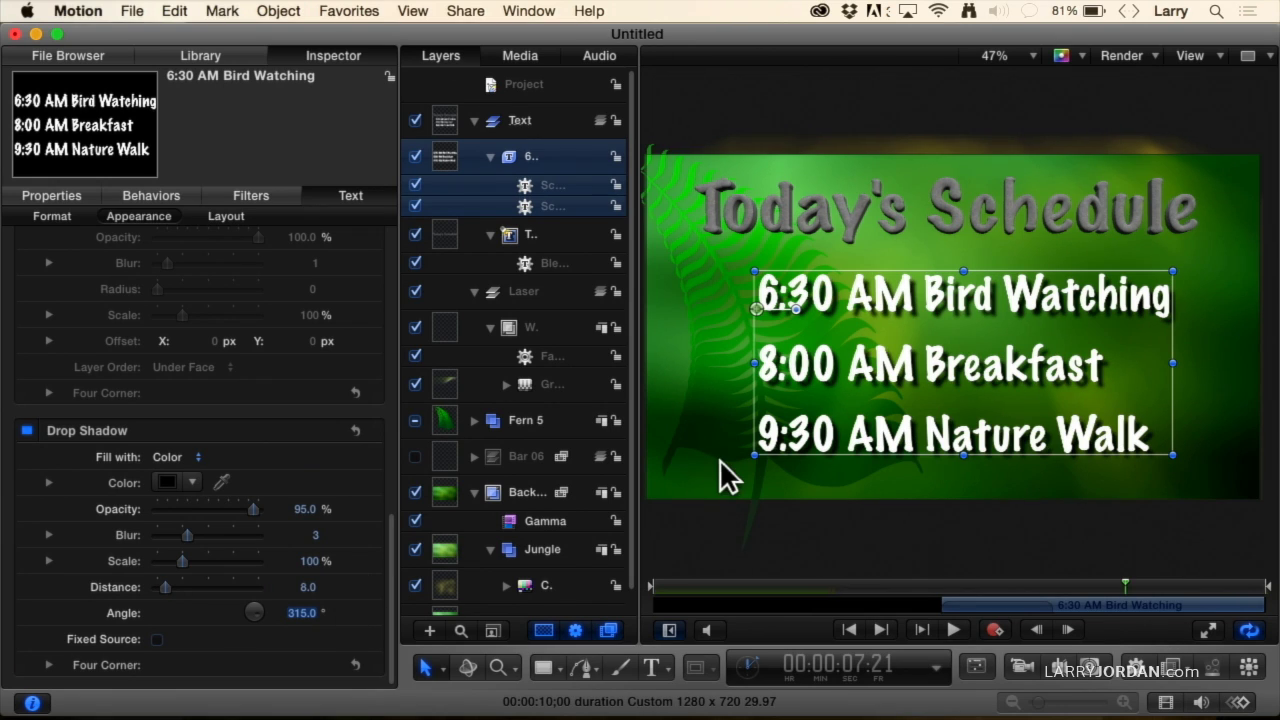
left_click(307, 588)
type("5")
key("Tab")
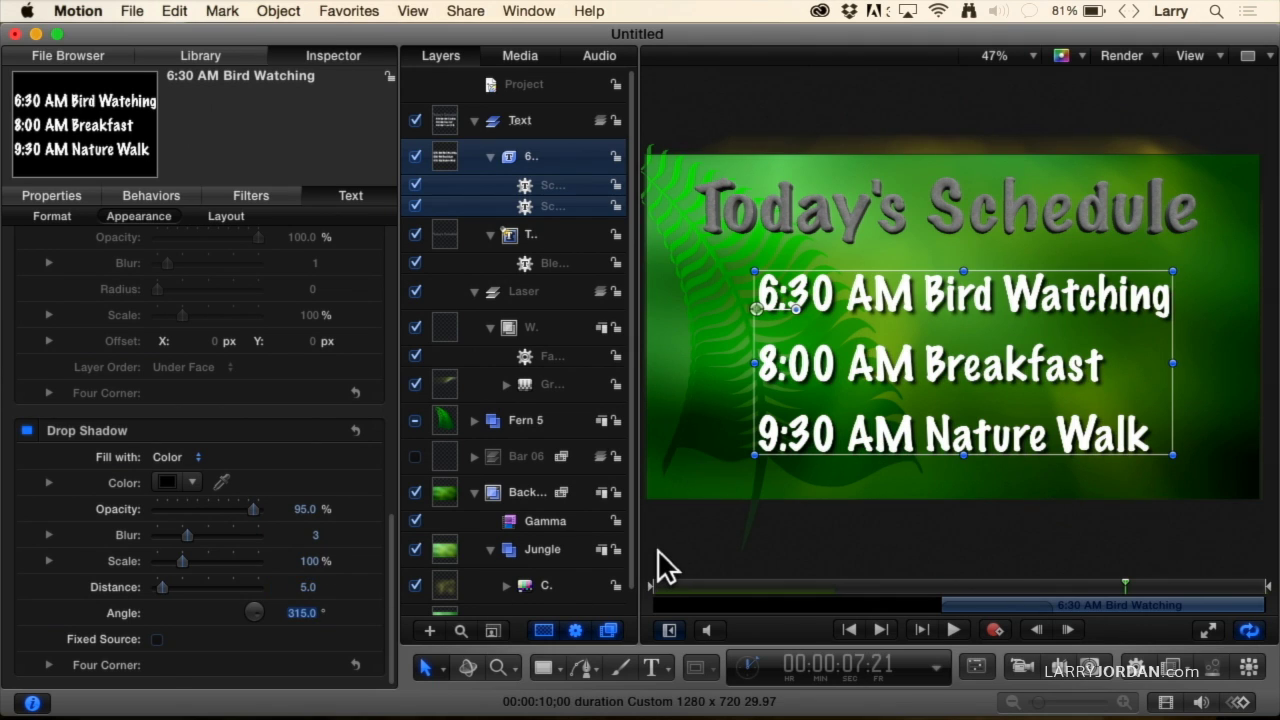
left_click(657, 549)
Switch to Player mode, fit the canvas to the viewer, and play from 00:00:00:00
key("F8")
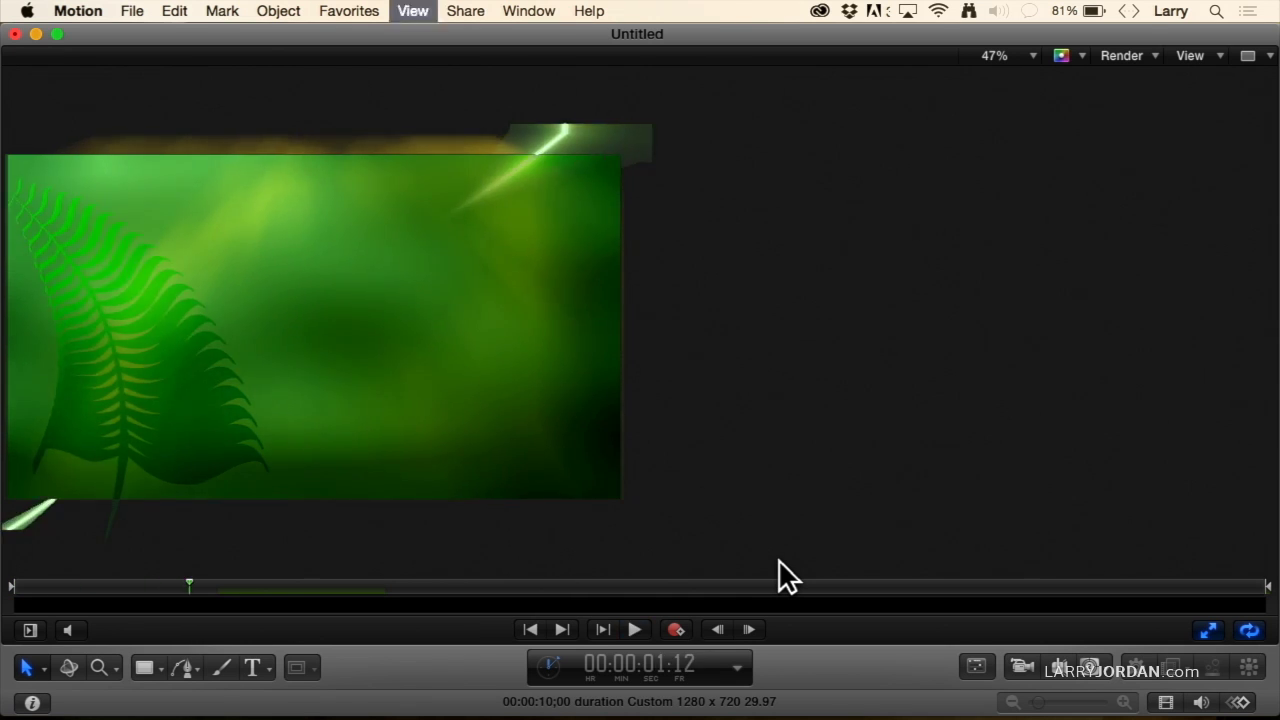
key("shift+z")
key("Home")
key("space")
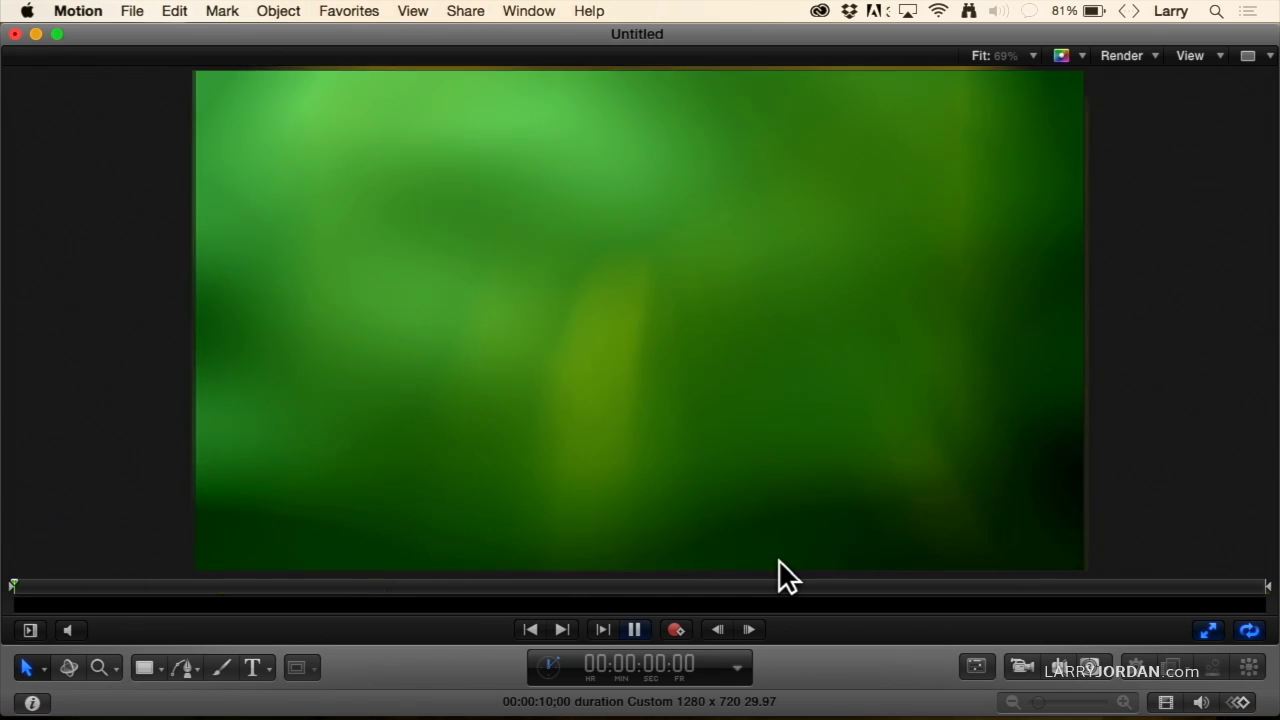